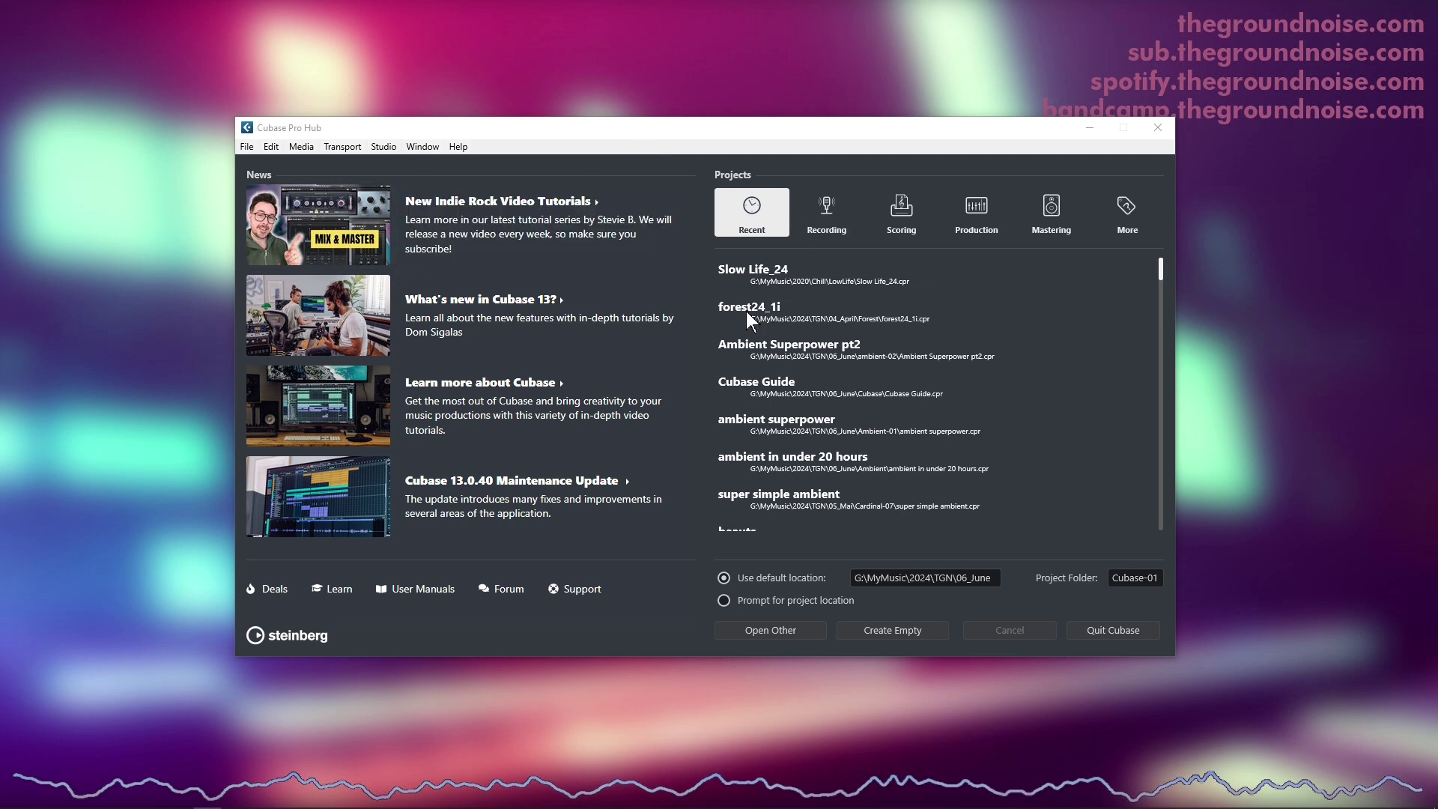
Browse the Hub's Recording, Scoring, Production, Mastering and More template categories.
left_click(247, 147)
left_click(247, 147)
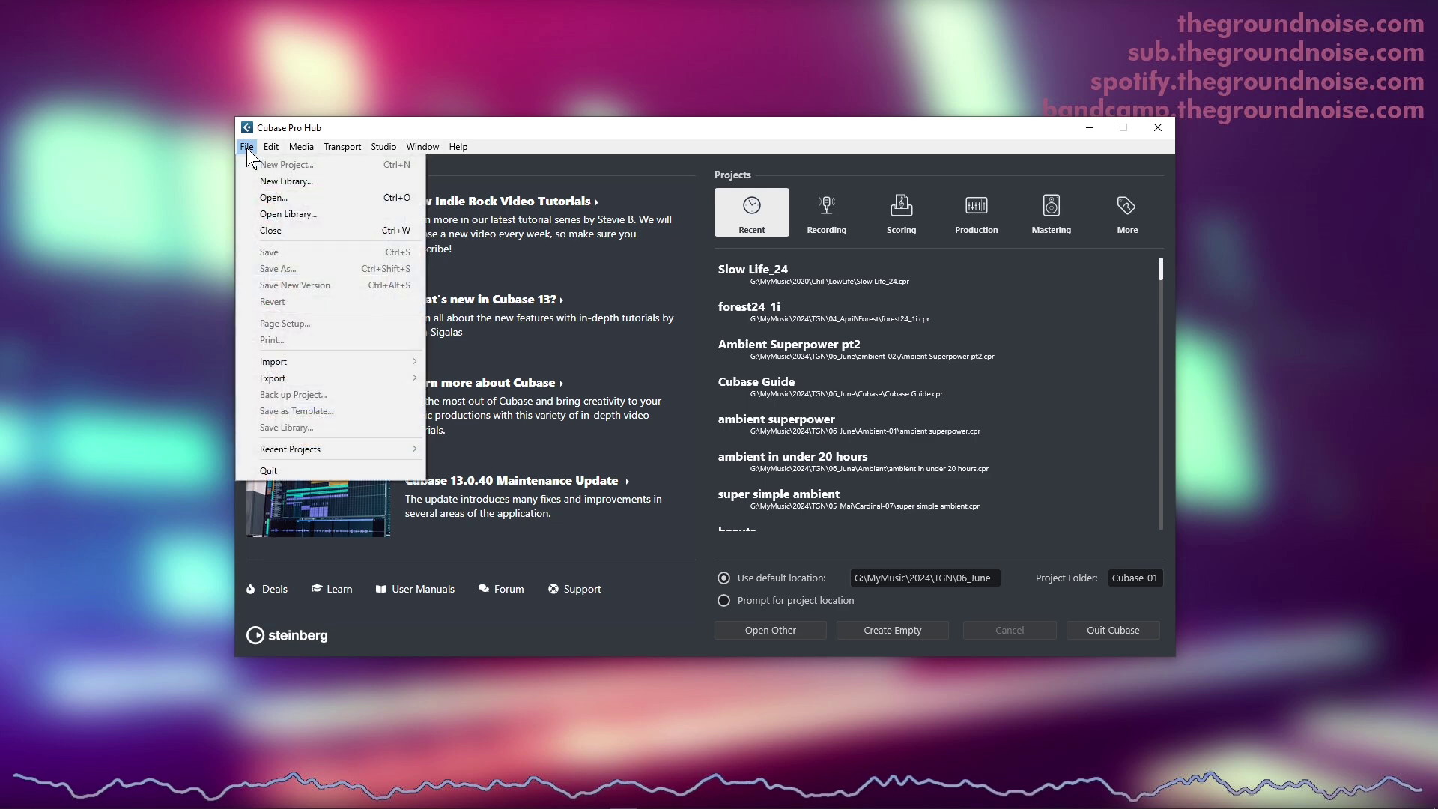
left_click(820, 214)
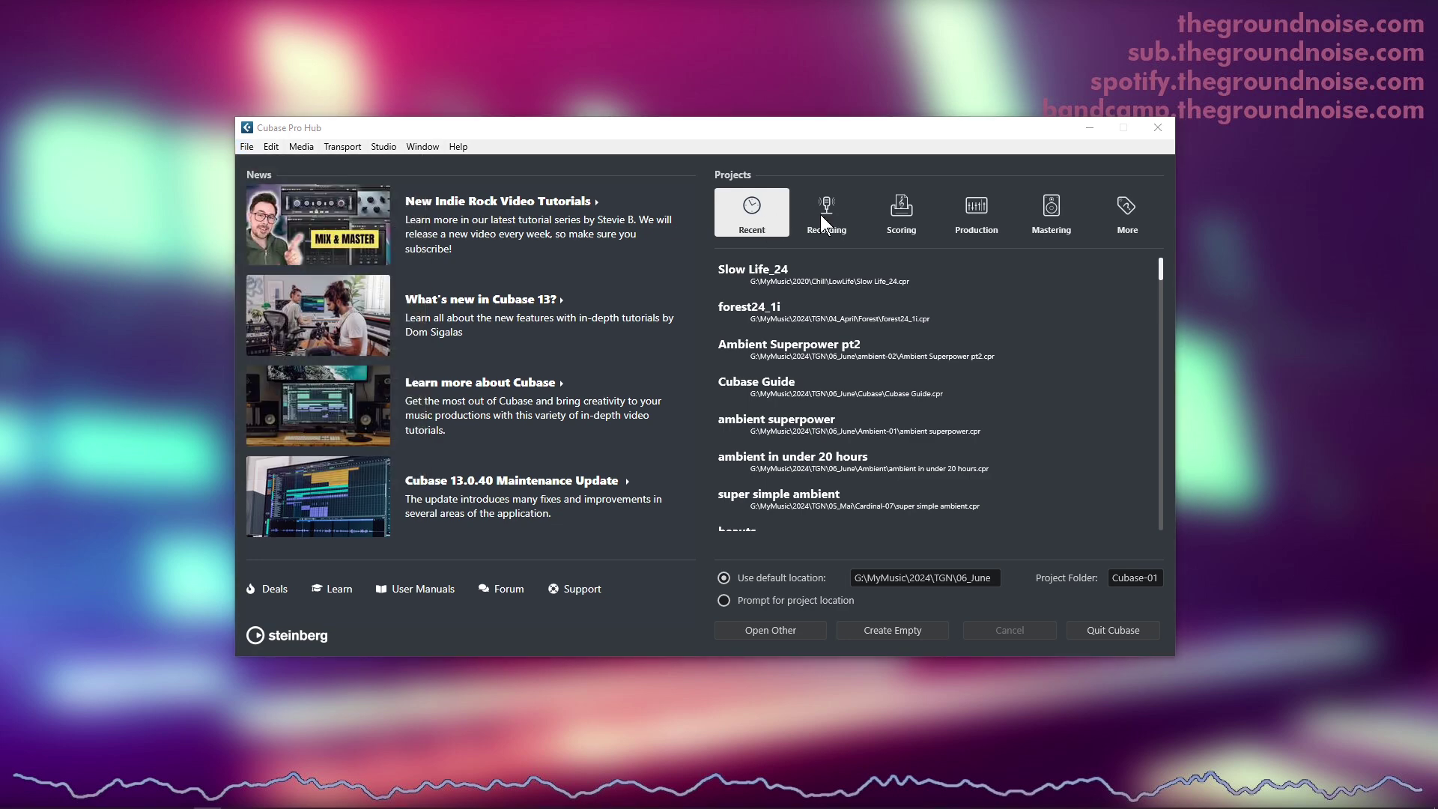
left_click(820, 214)
left_click(922, 215)
left_click(987, 217)
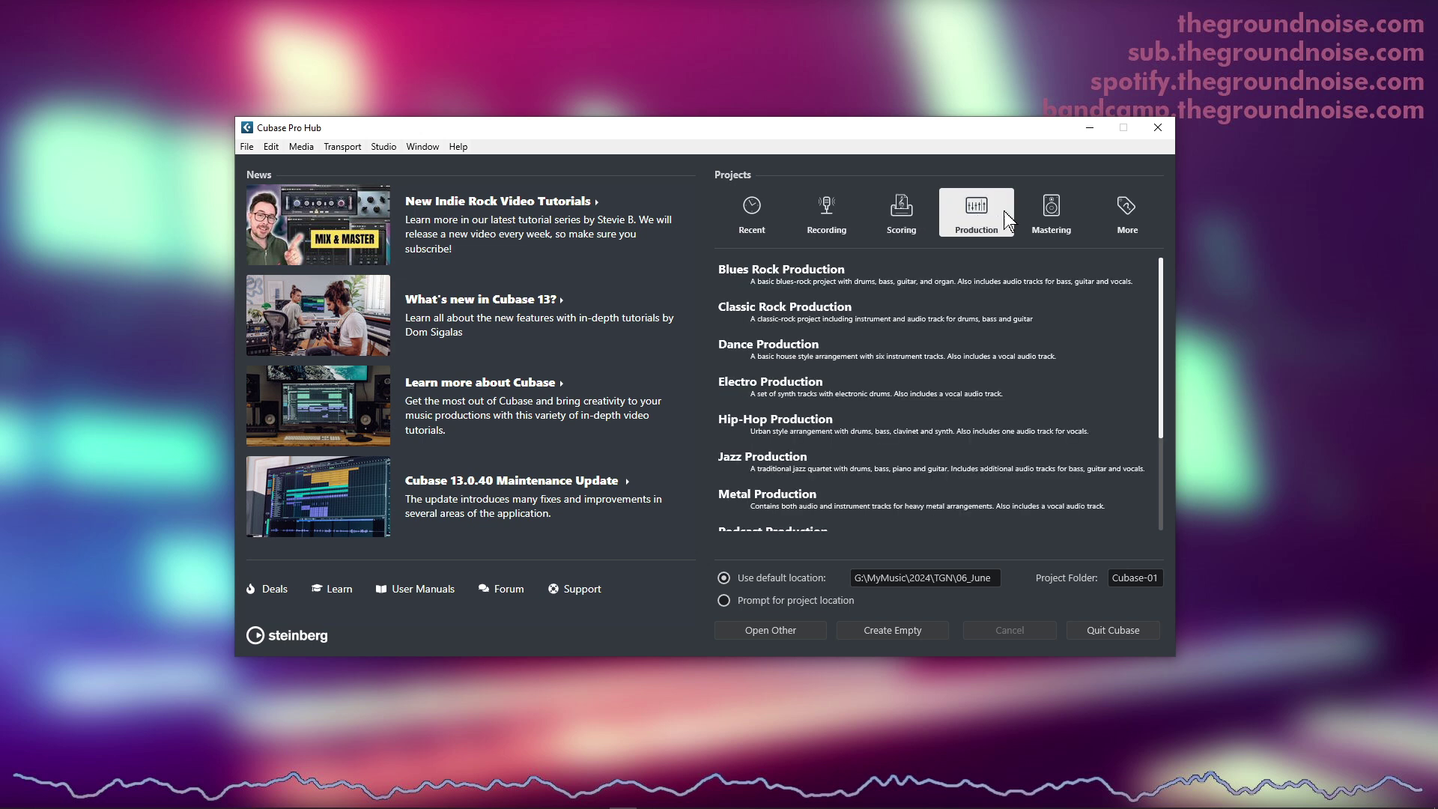
left_click(1057, 218)
left_click(1132, 216)
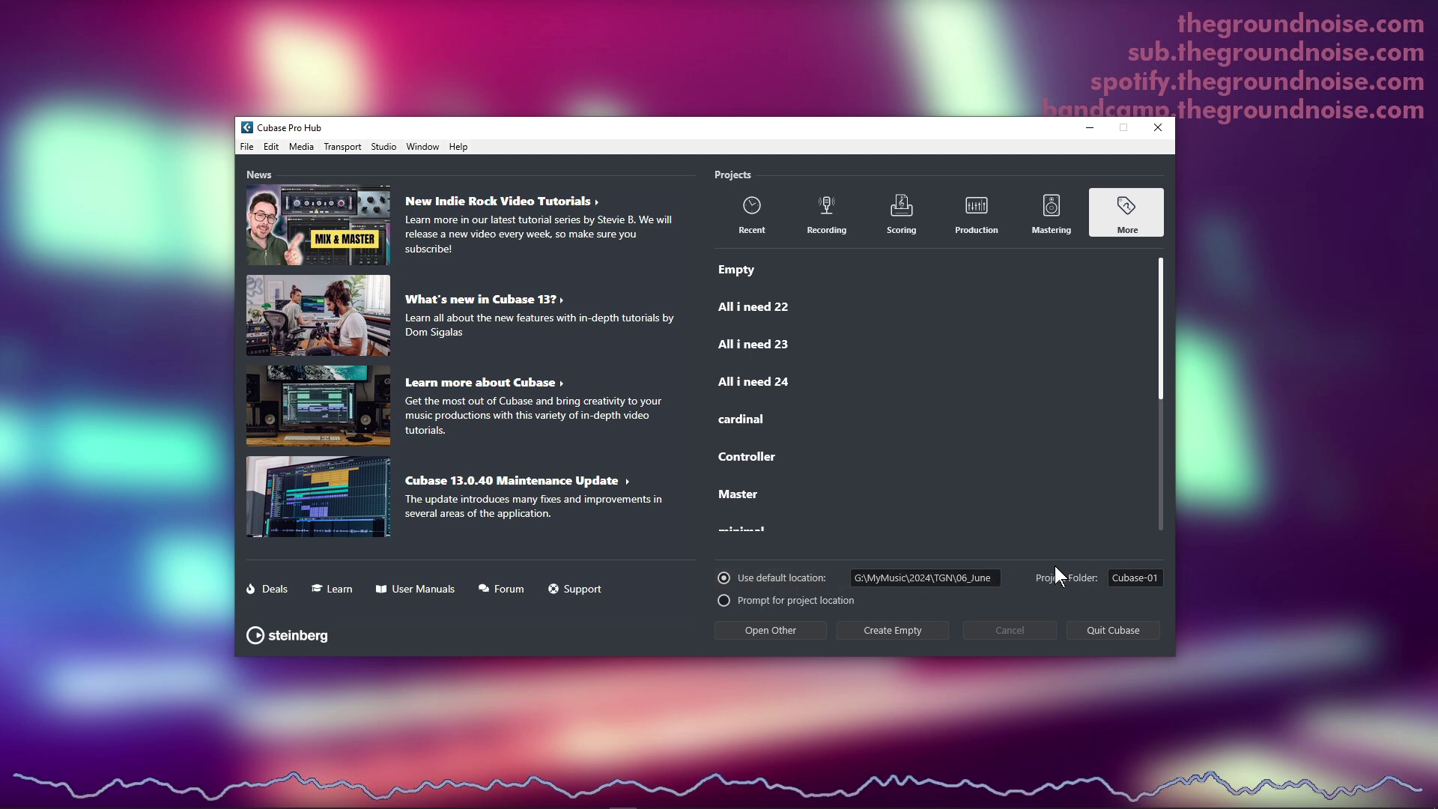
Keep the default project location and create an Empty project.
left_click(727, 604)
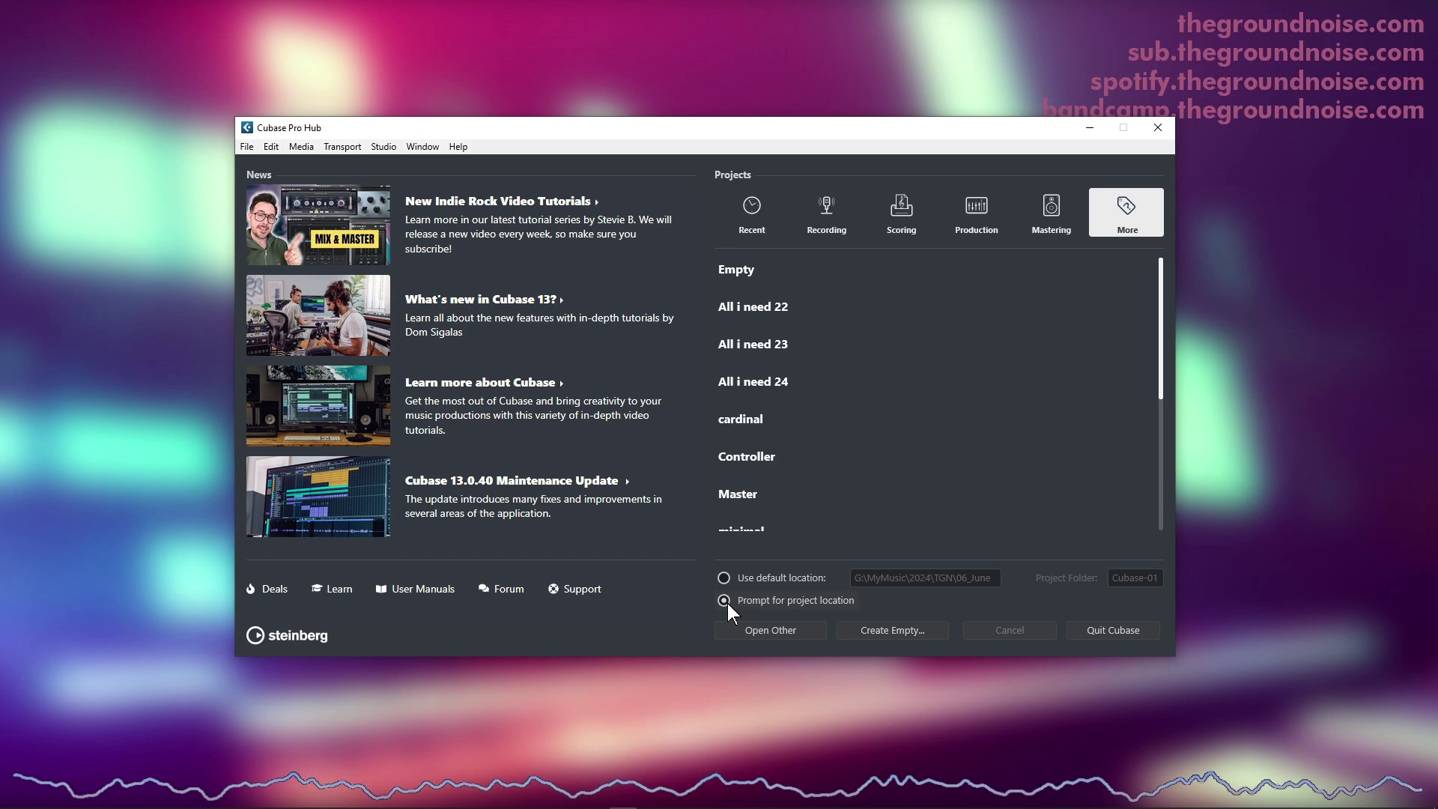
left_click(725, 578)
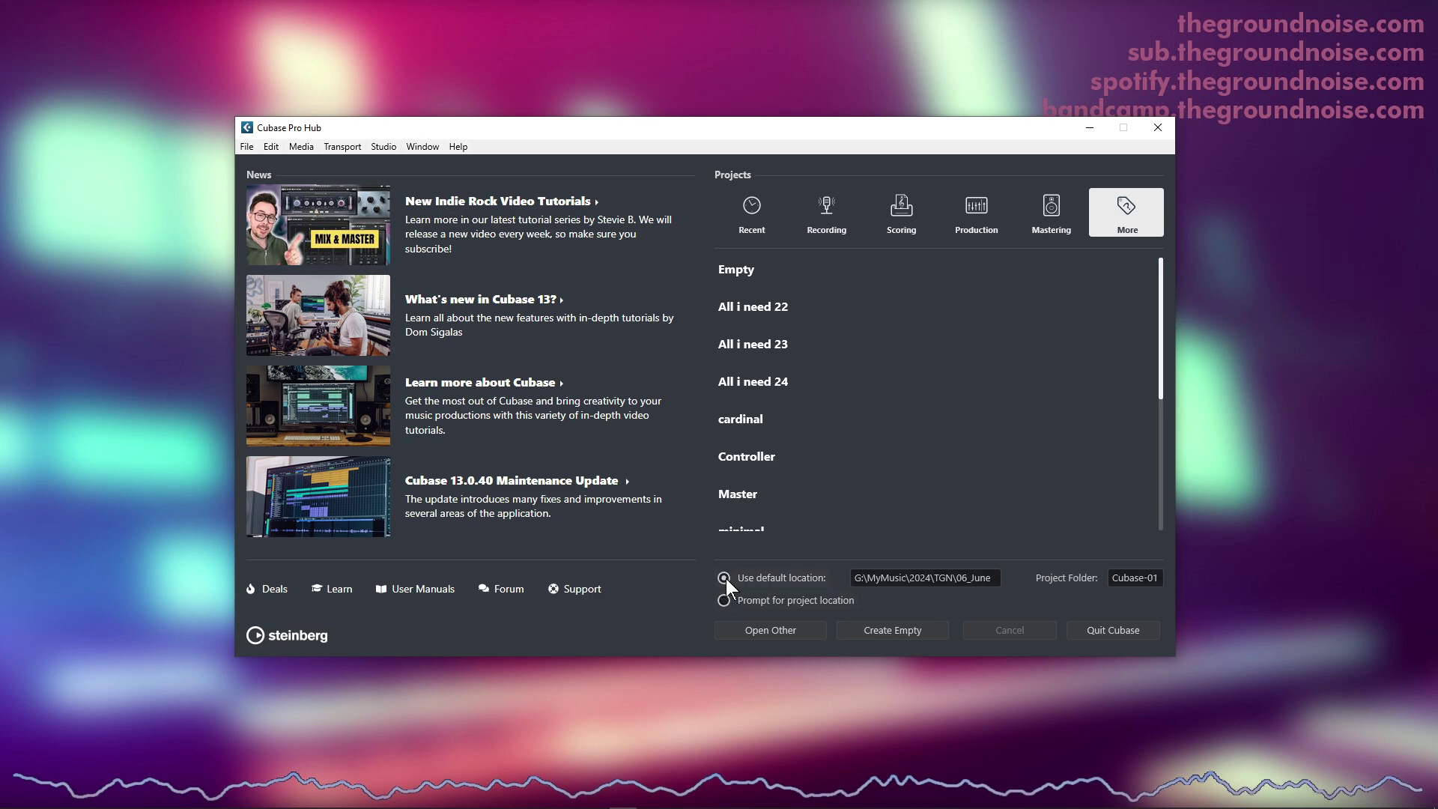
left_click(750, 266)
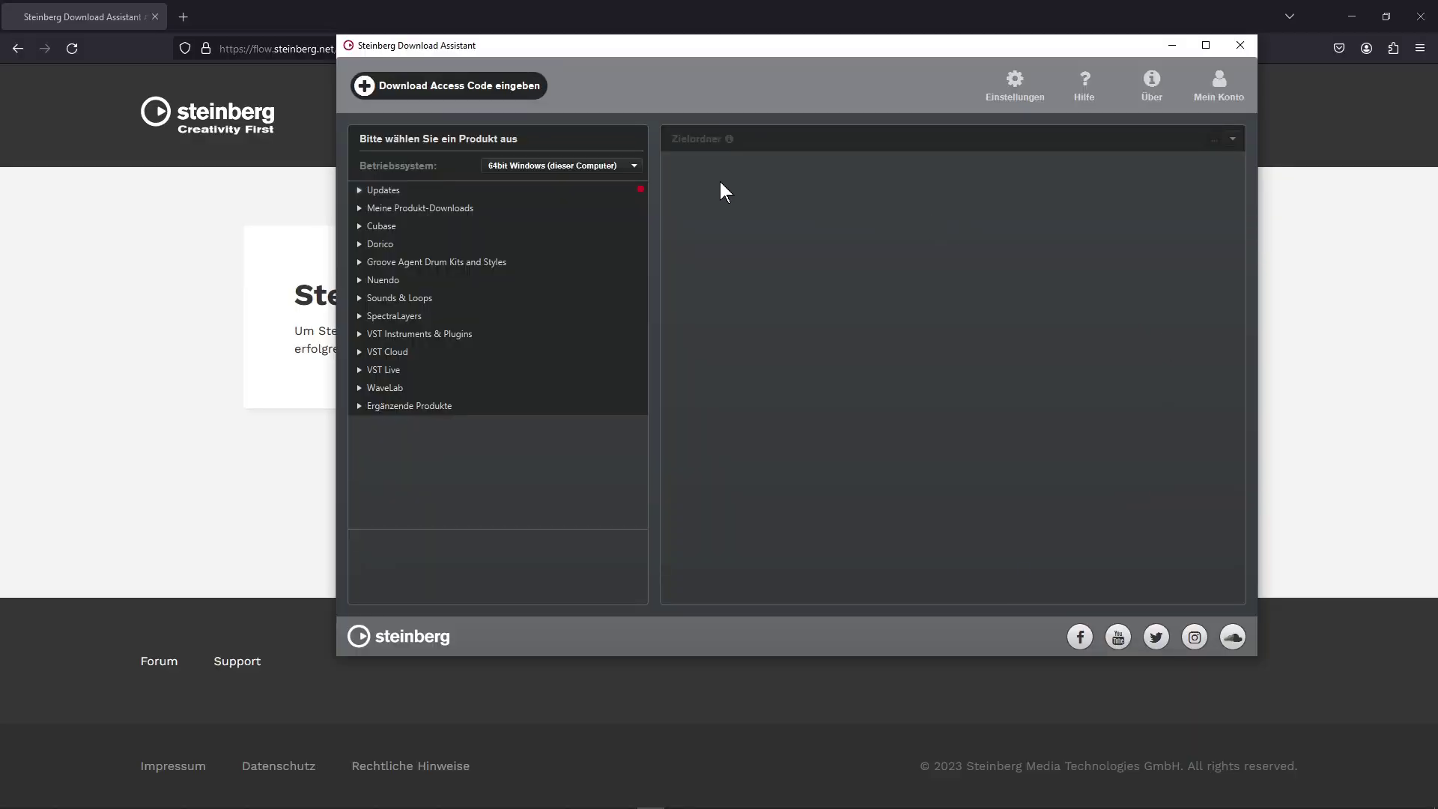
Expand the Updates node in the Download Assistant to check for new versions.
left_click(361, 191)
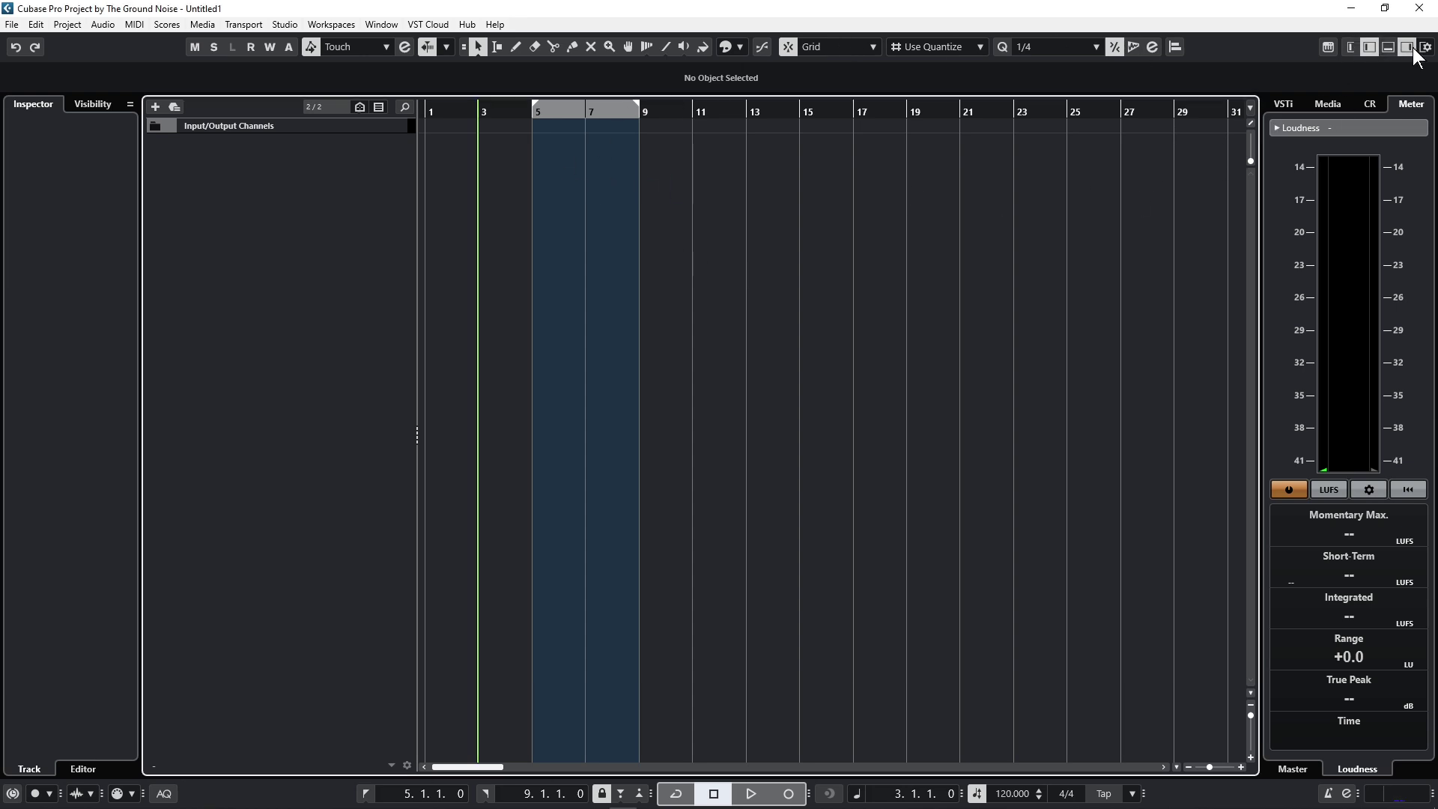
Show the Channel zone left of the Inspector, check each zone, and open the lower zone.
left_click(1354, 48)
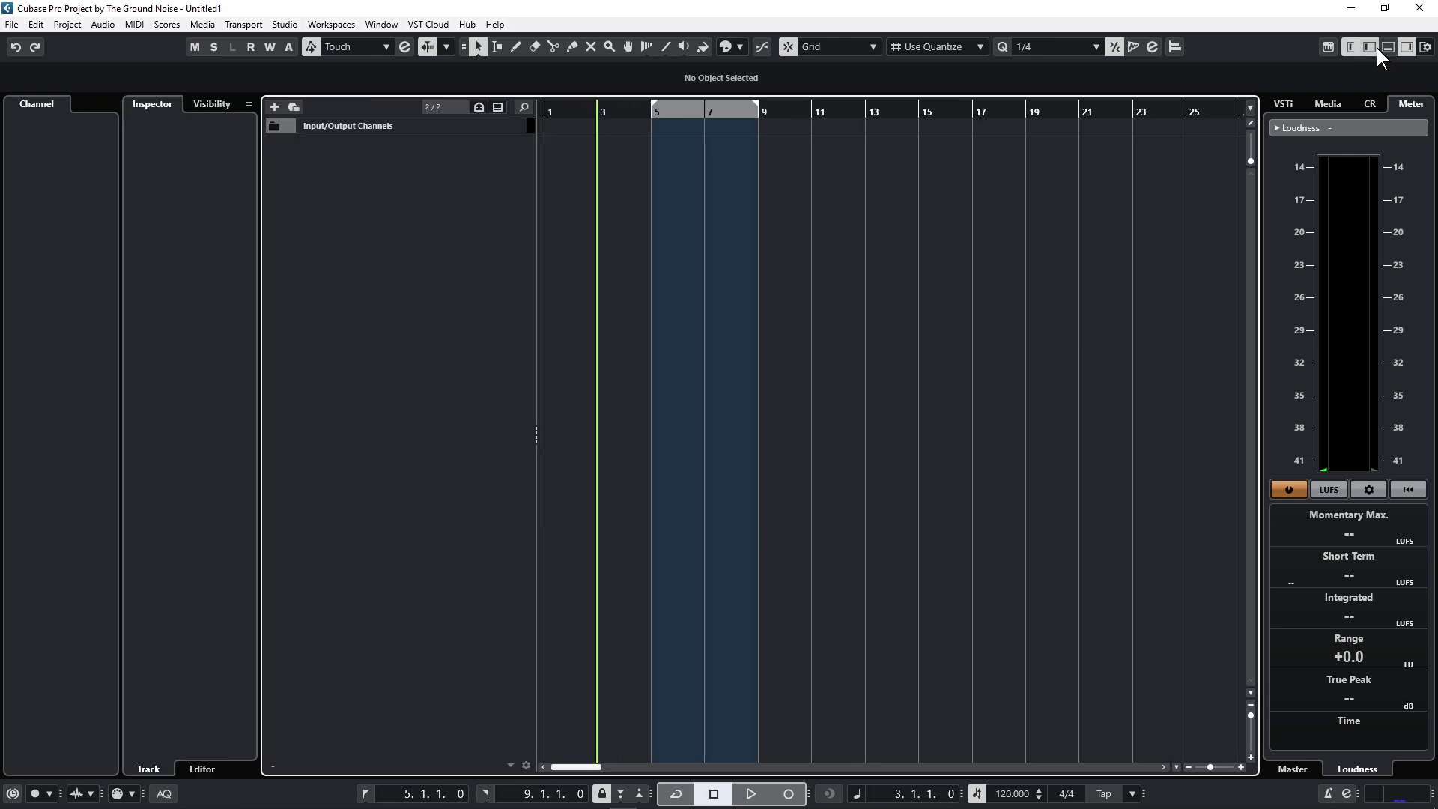
left_click(60, 249)
left_click(178, 237)
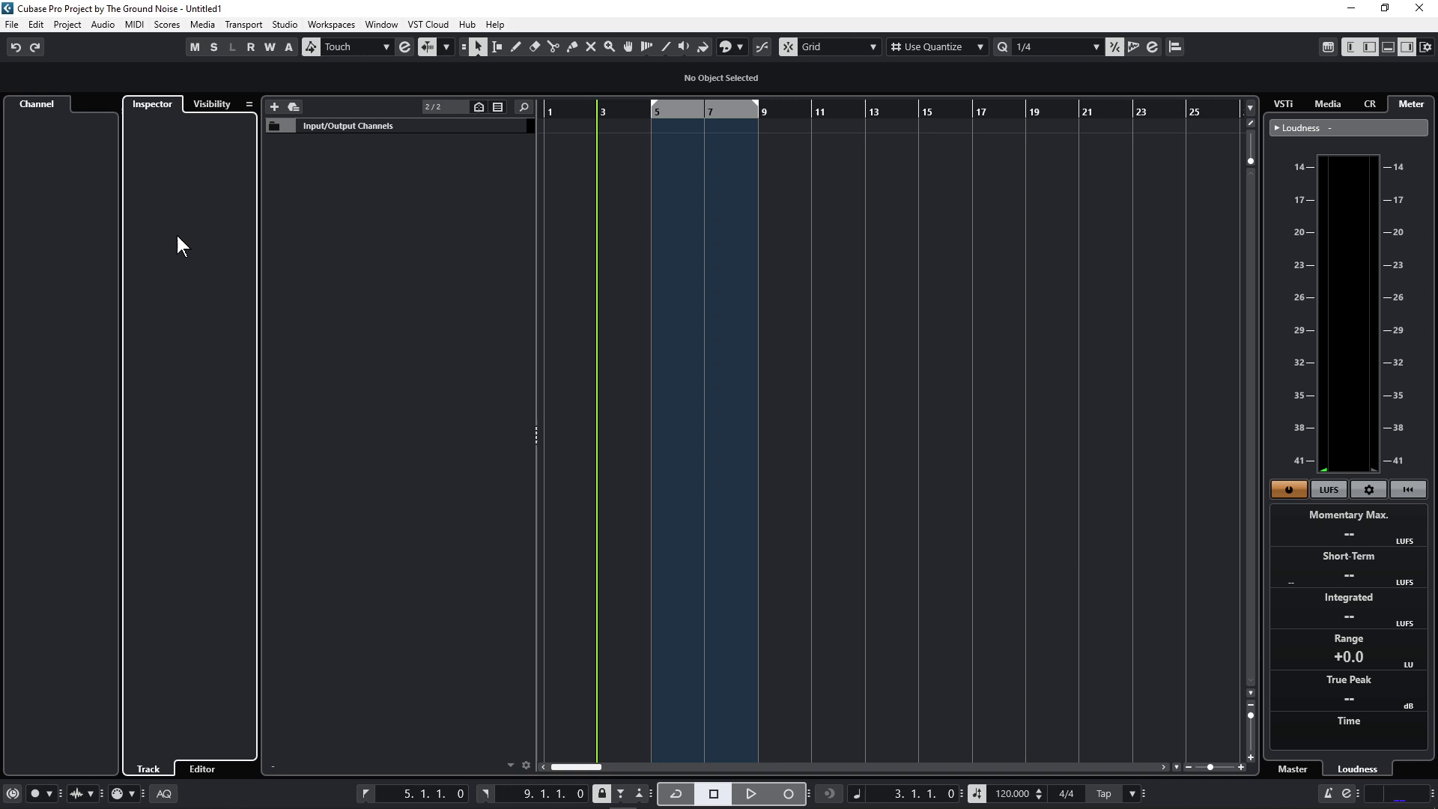
left_click(380, 251)
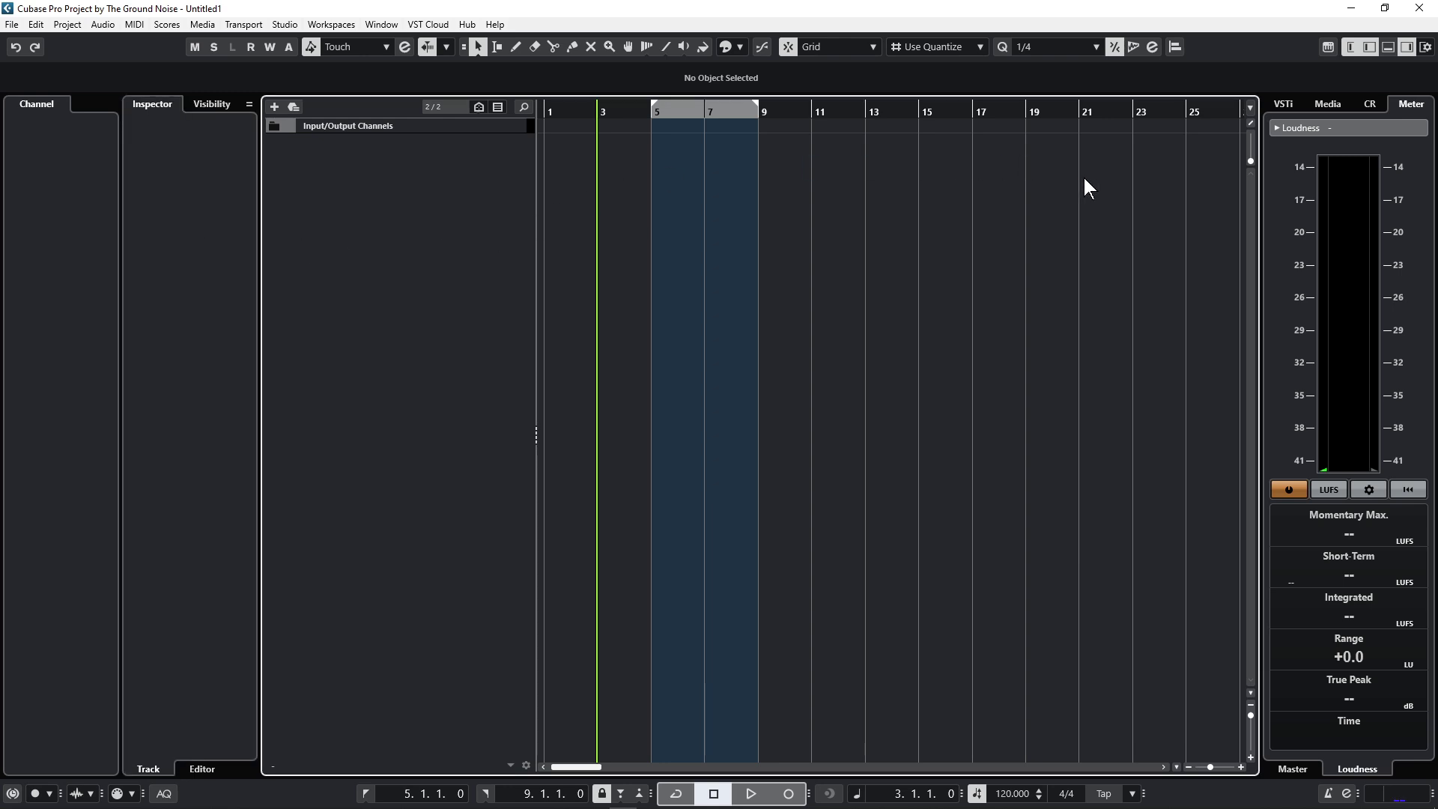
left_click(1284, 257)
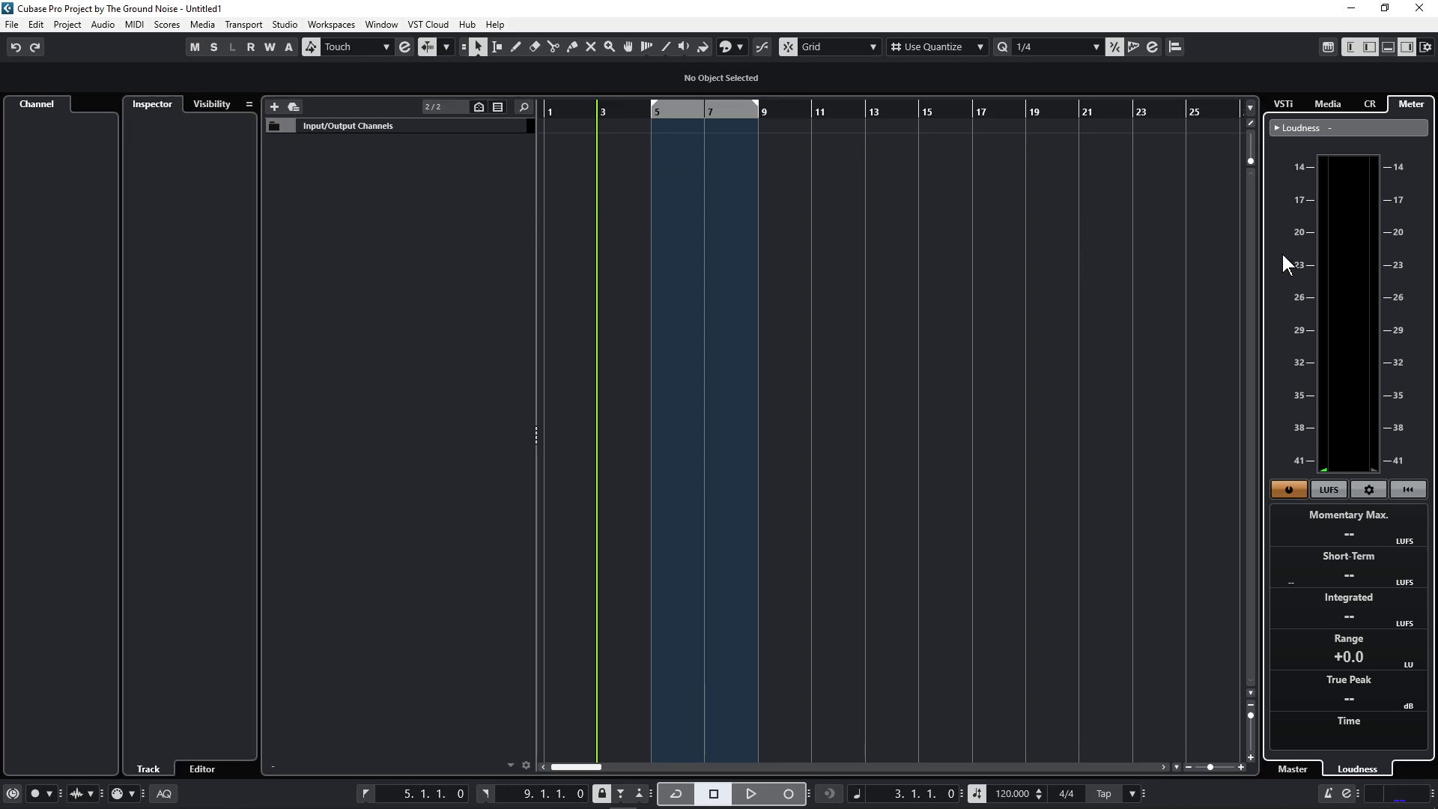
left_click(1389, 47)
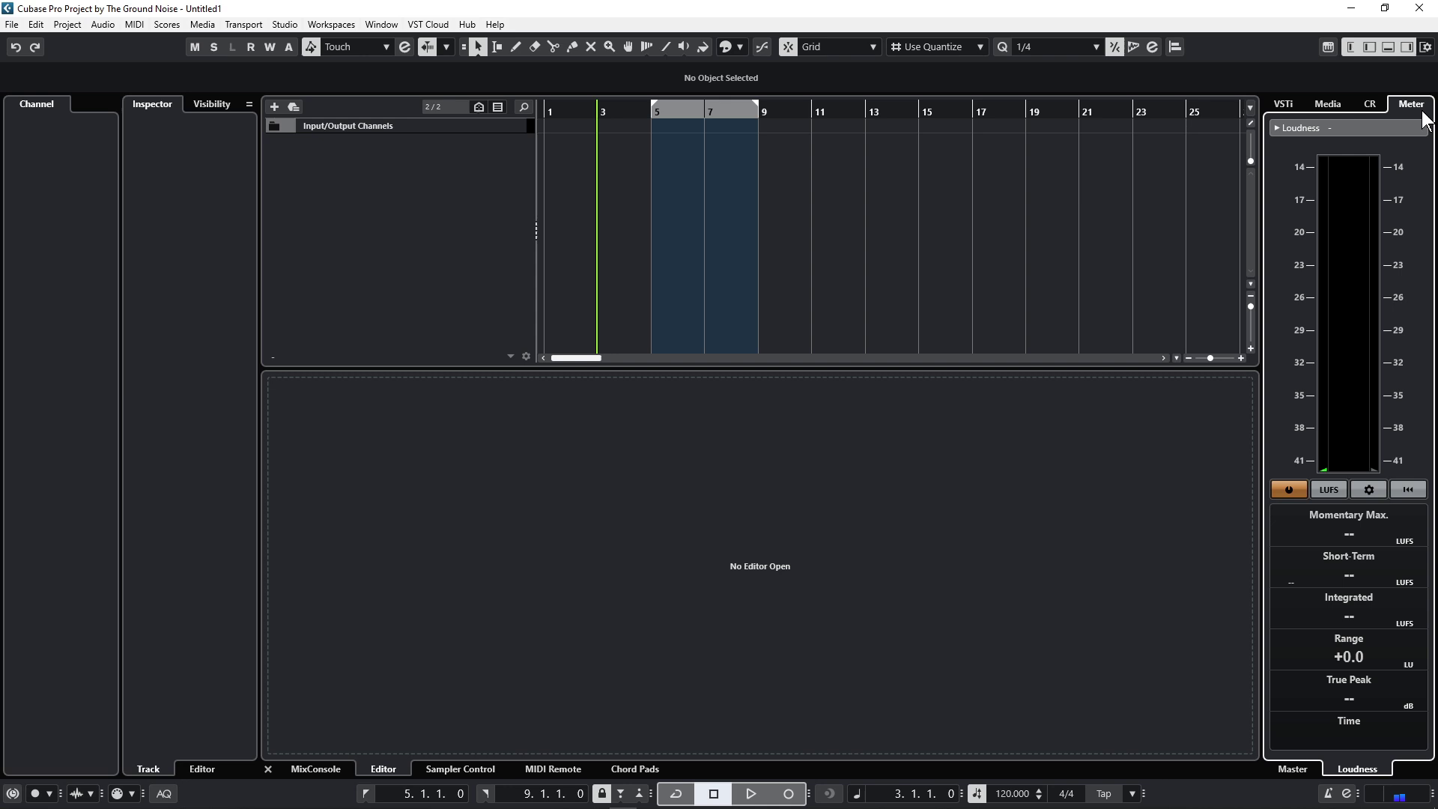
Set the meter to Master, show the Media browser at right and MixConsole below.
left_click(1293, 770)
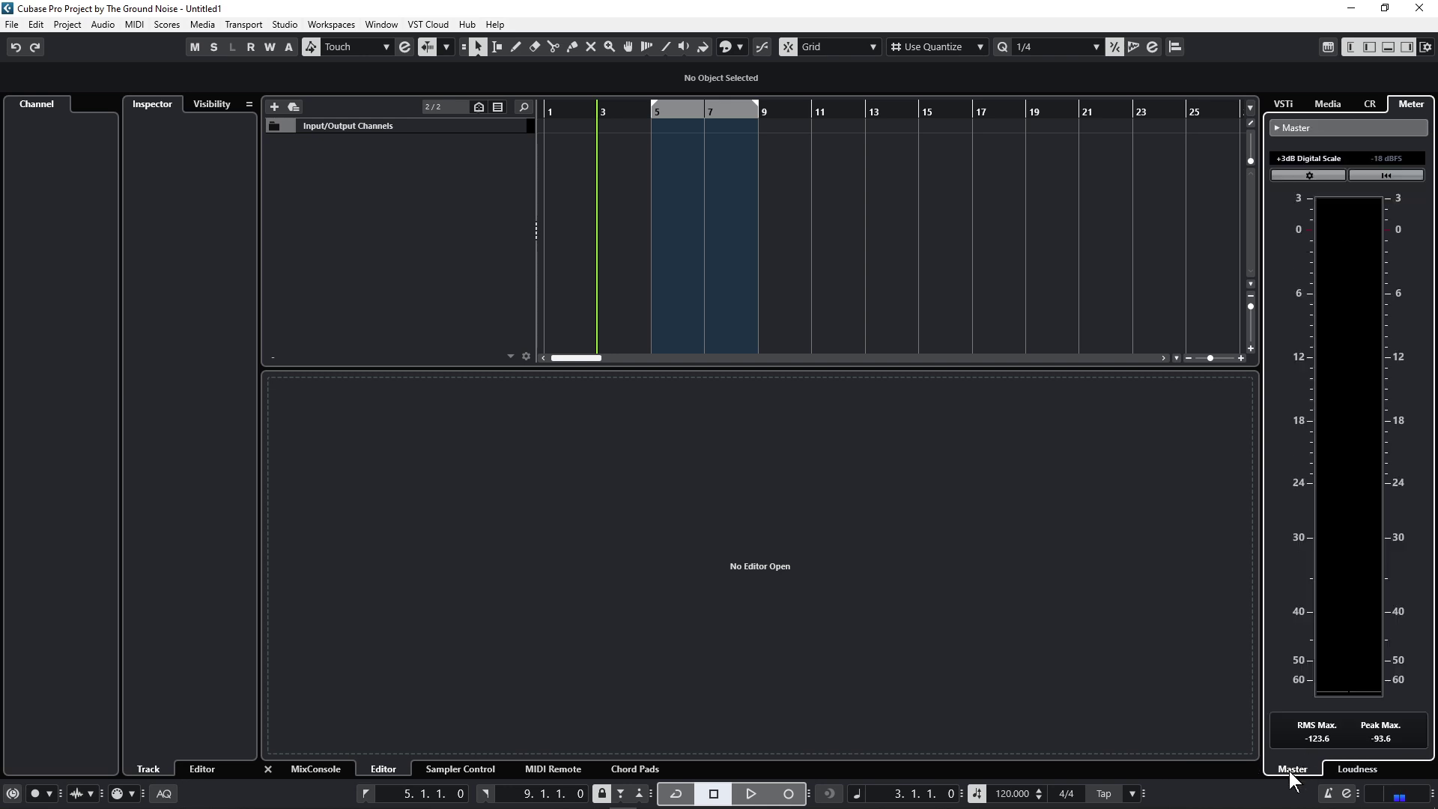
left_click(1329, 772)
left_click(1292, 769)
left_click(1332, 104)
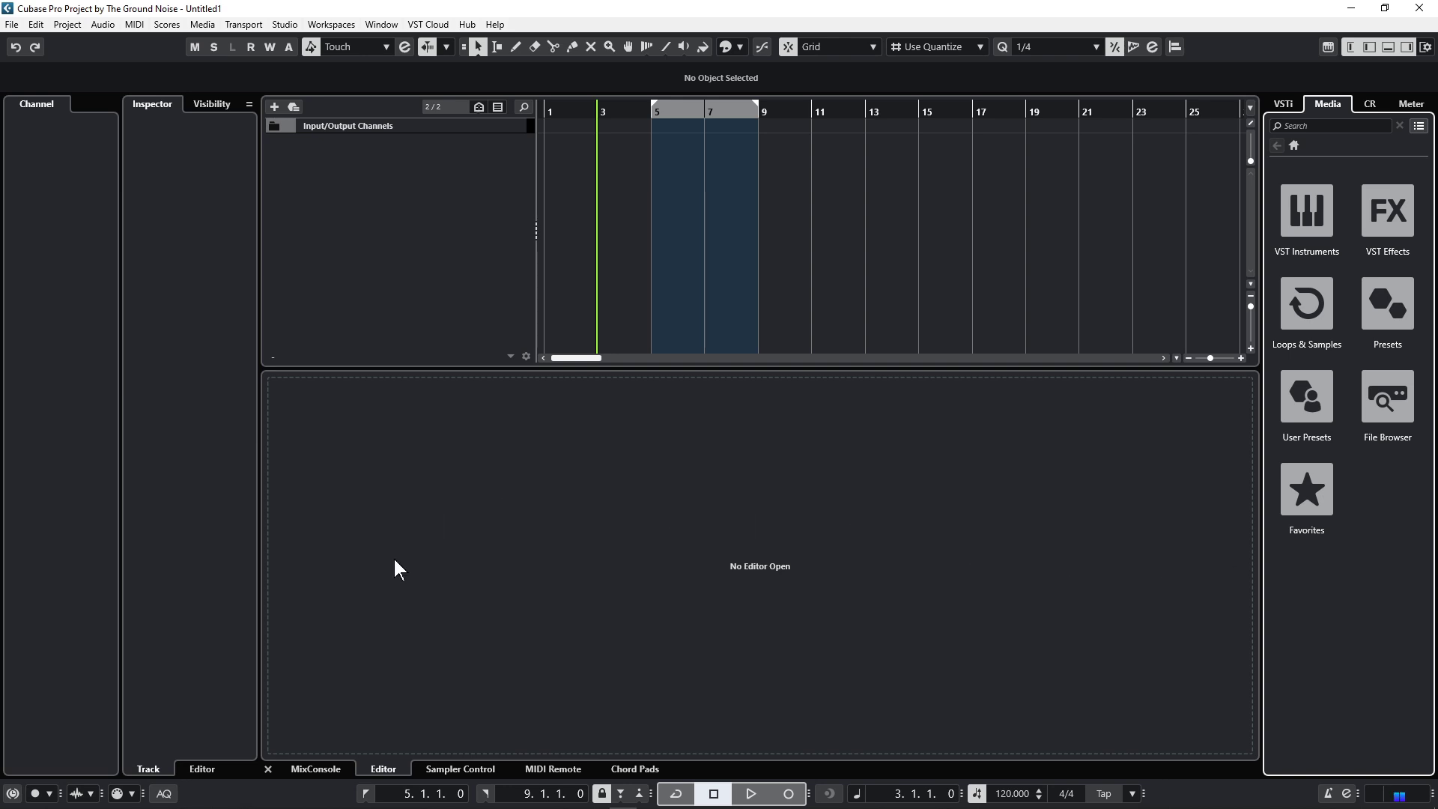
left_click(315, 771)
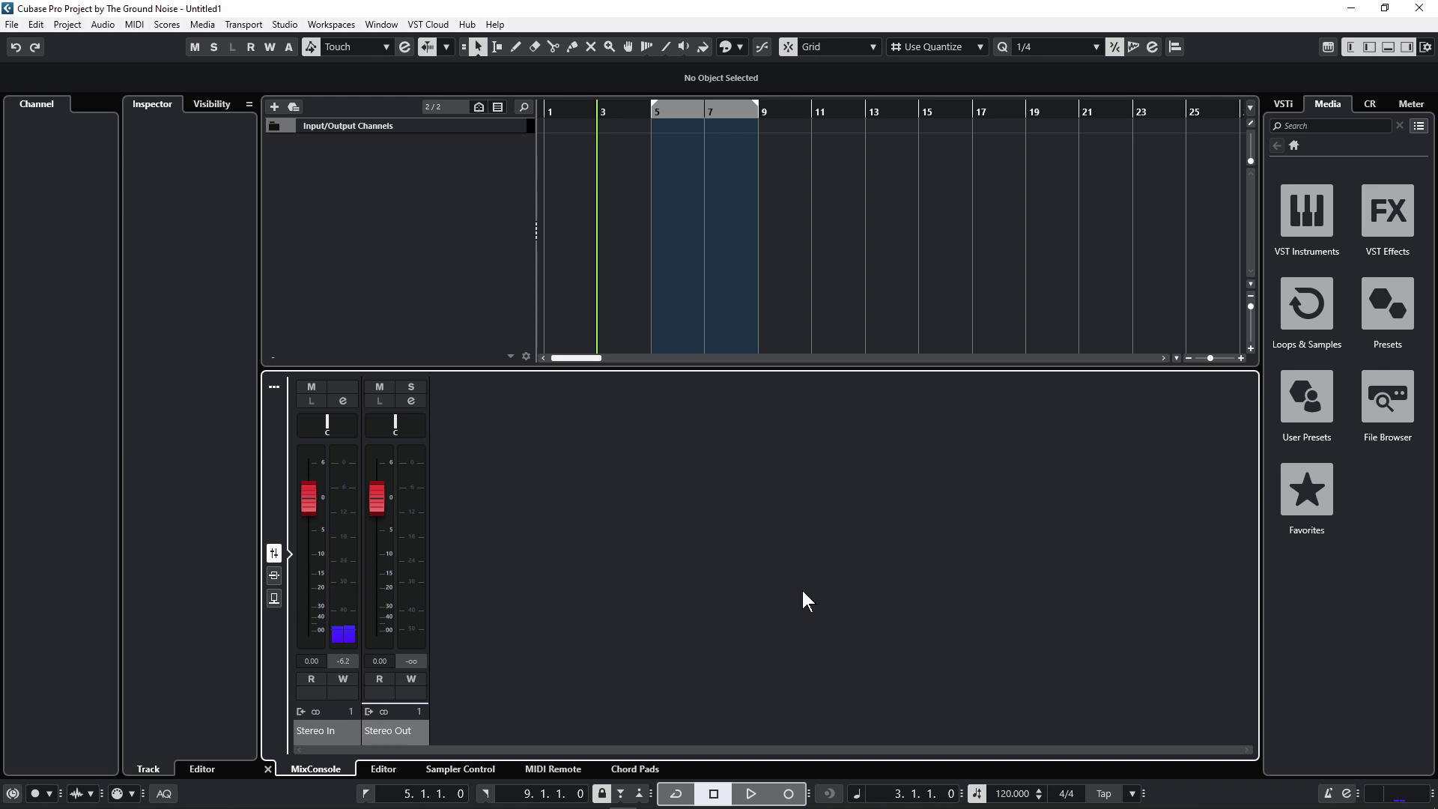
key("F3")
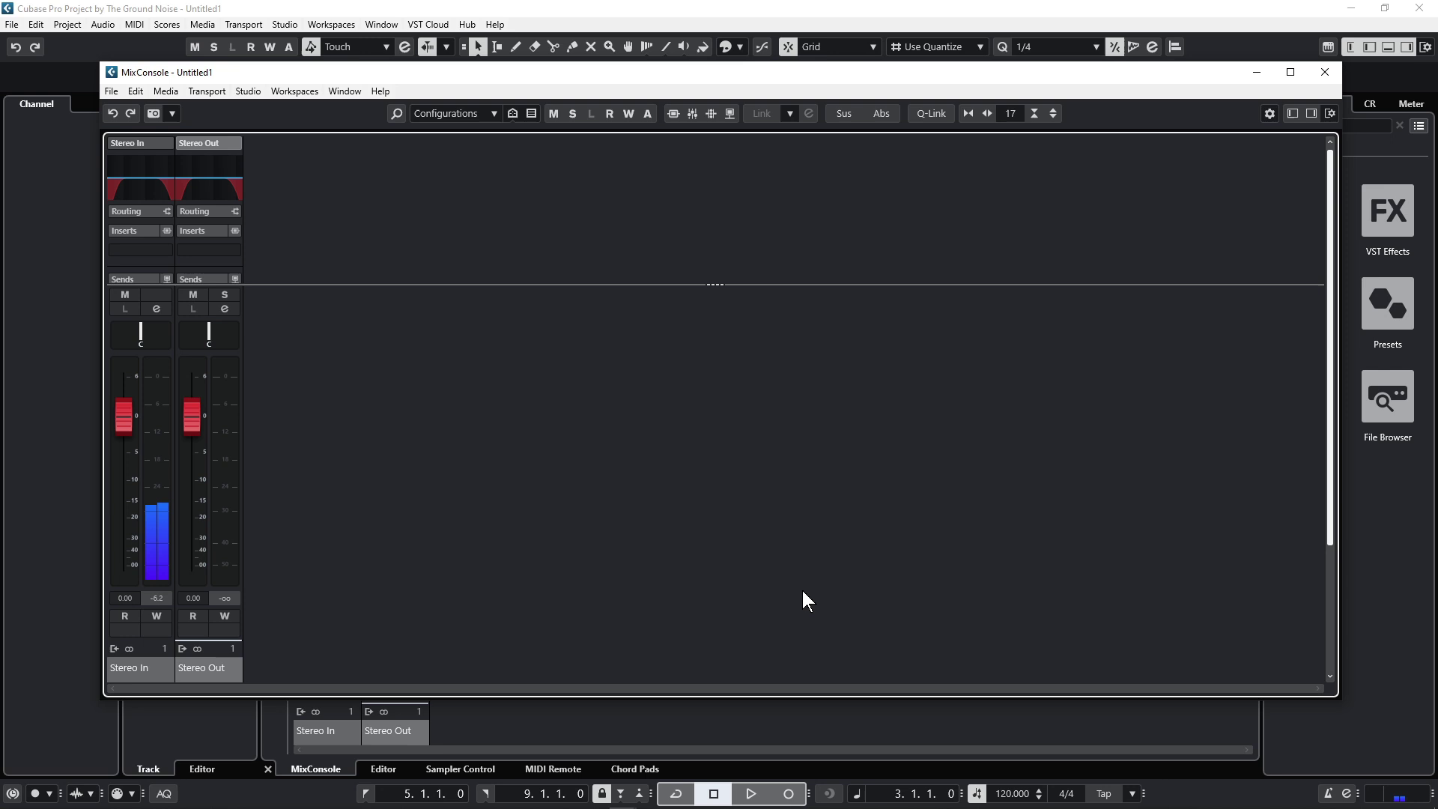
left_click_drag(318, 75, 334, 104)
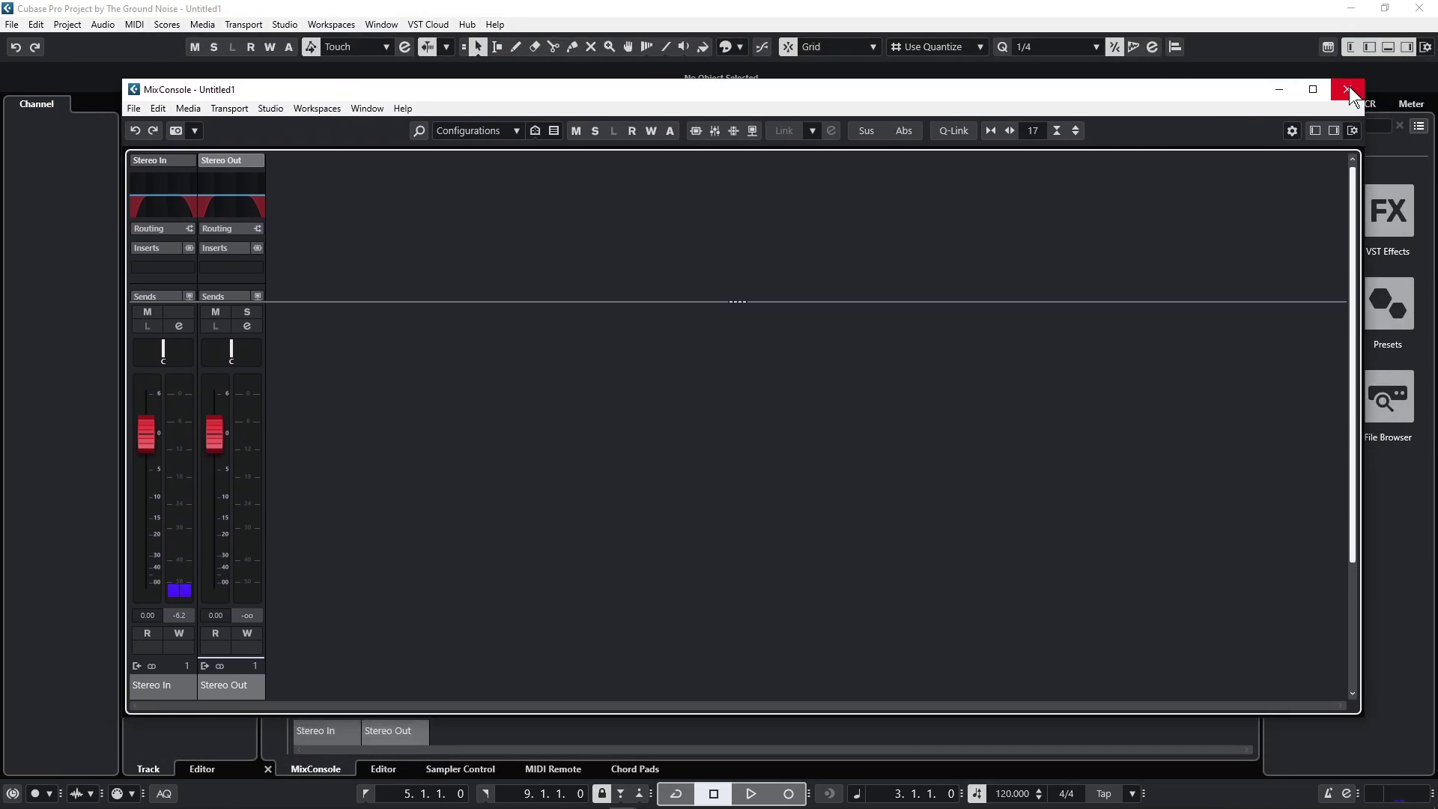
left_click(1348, 91)
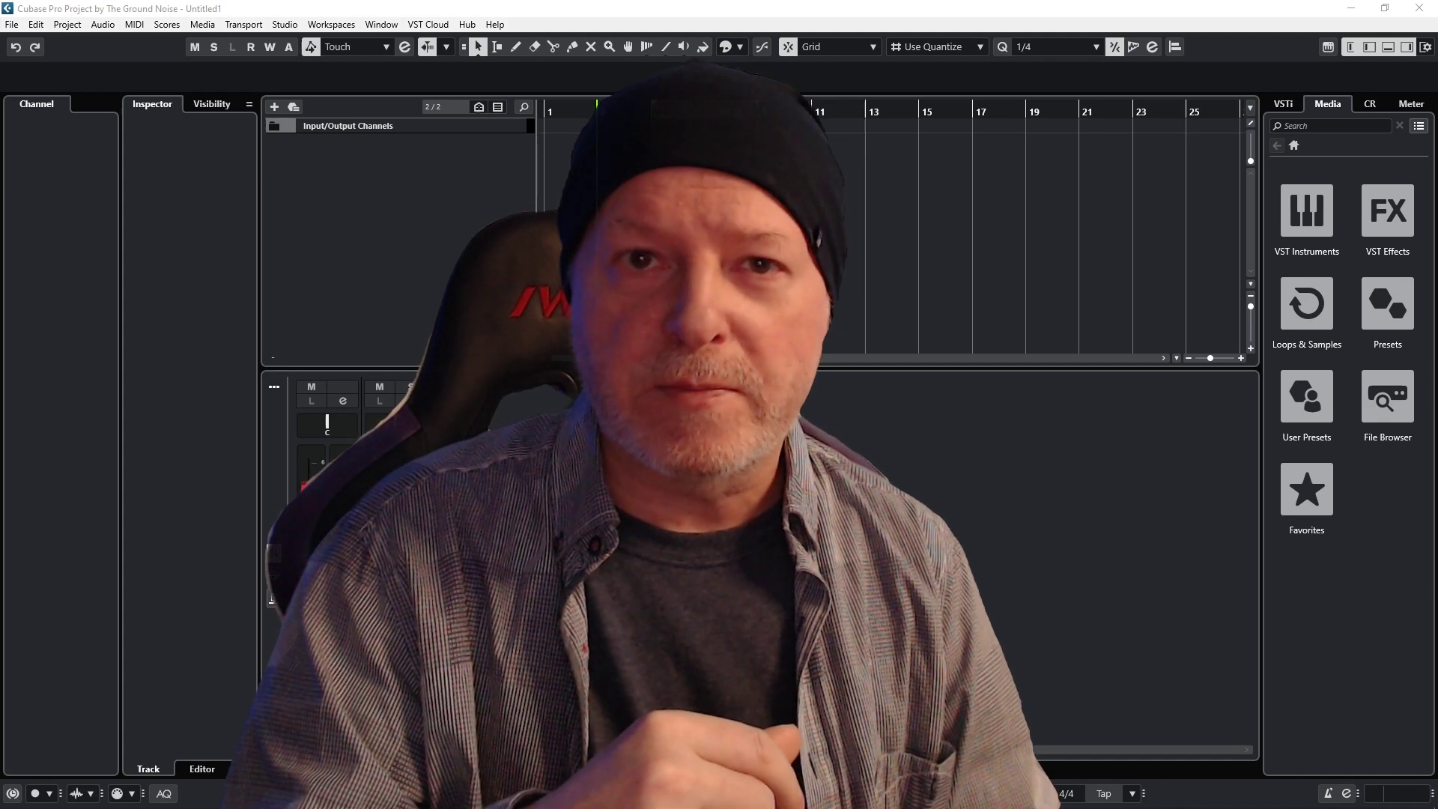
left_click(283, 25)
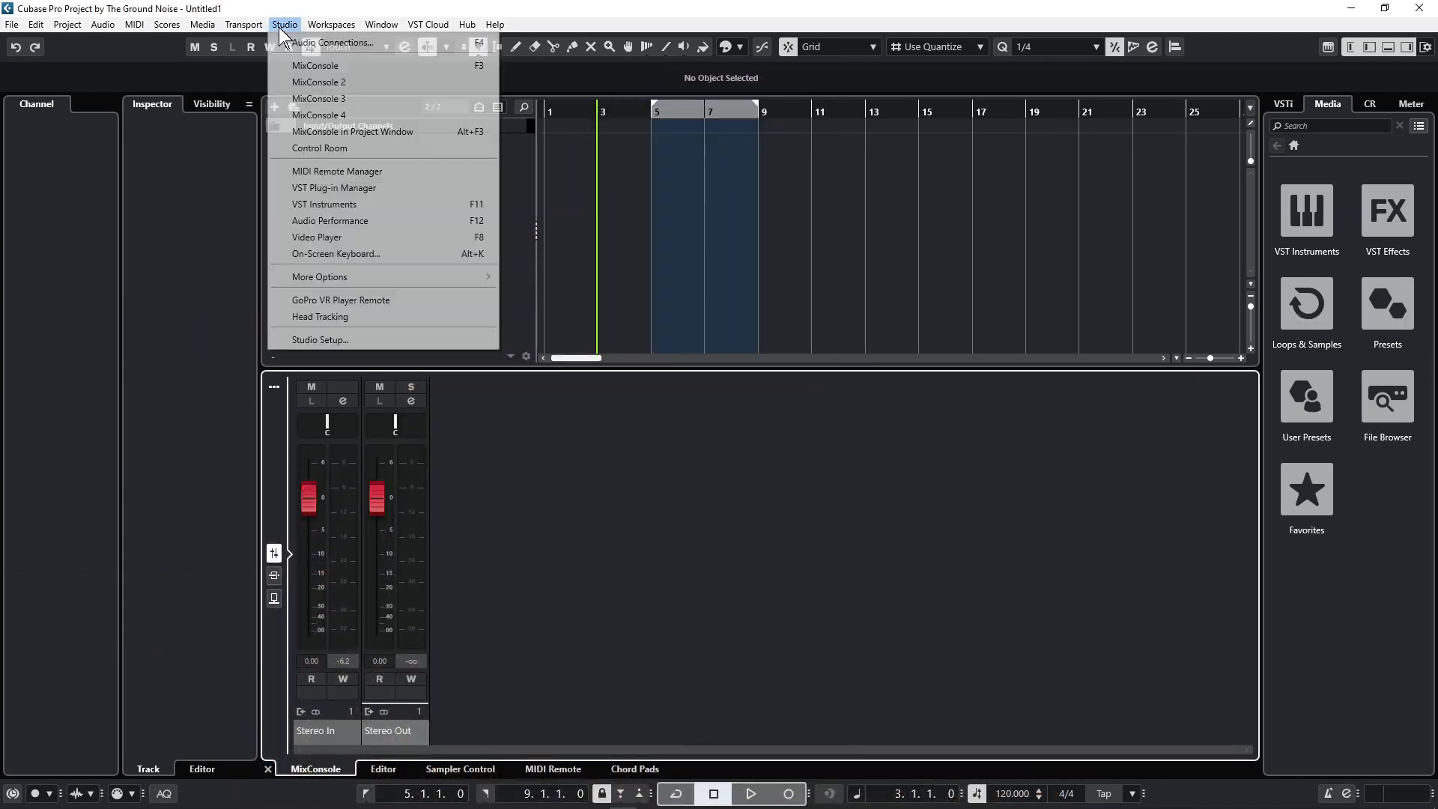
left_click(368, 342)
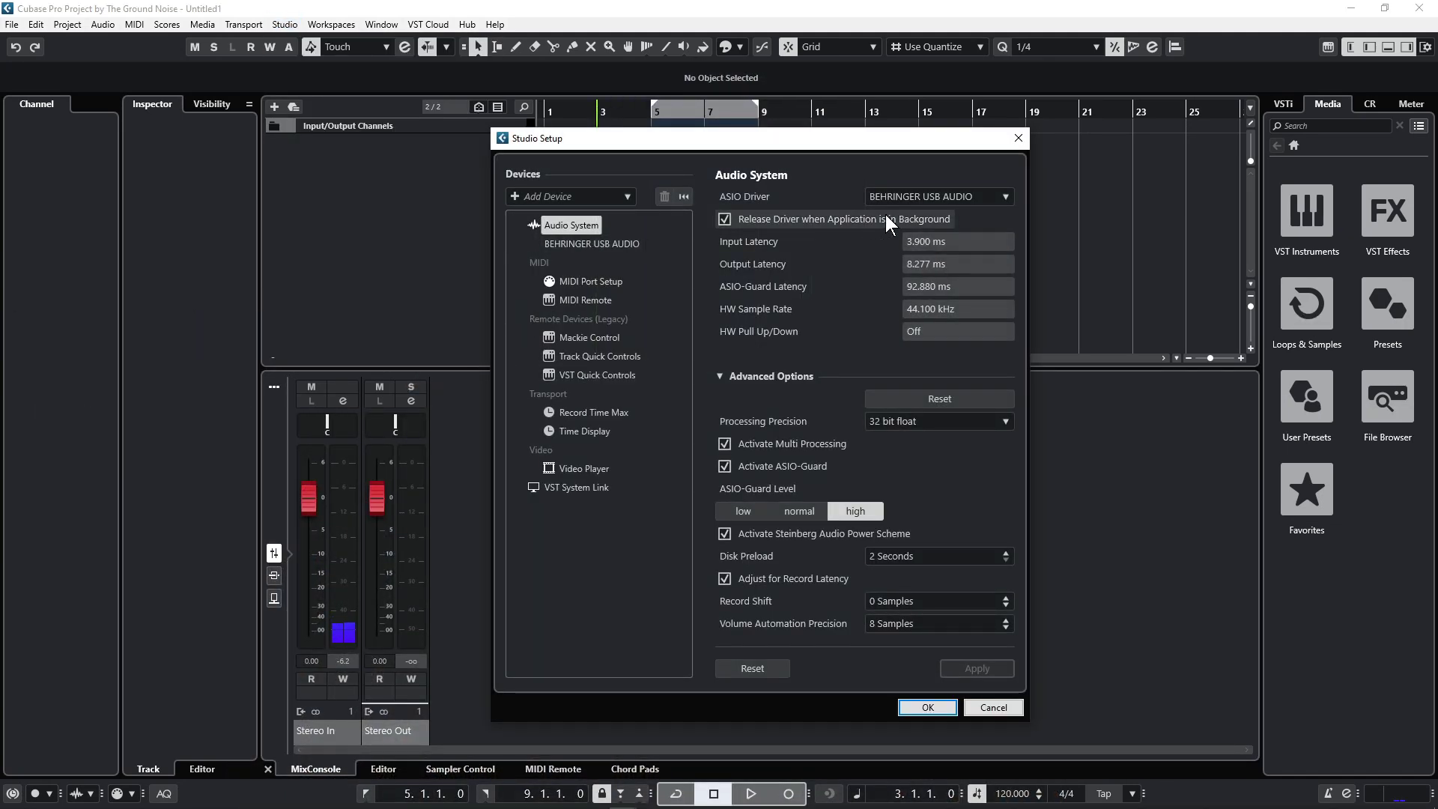
left_click(993, 197)
left_click(591, 243)
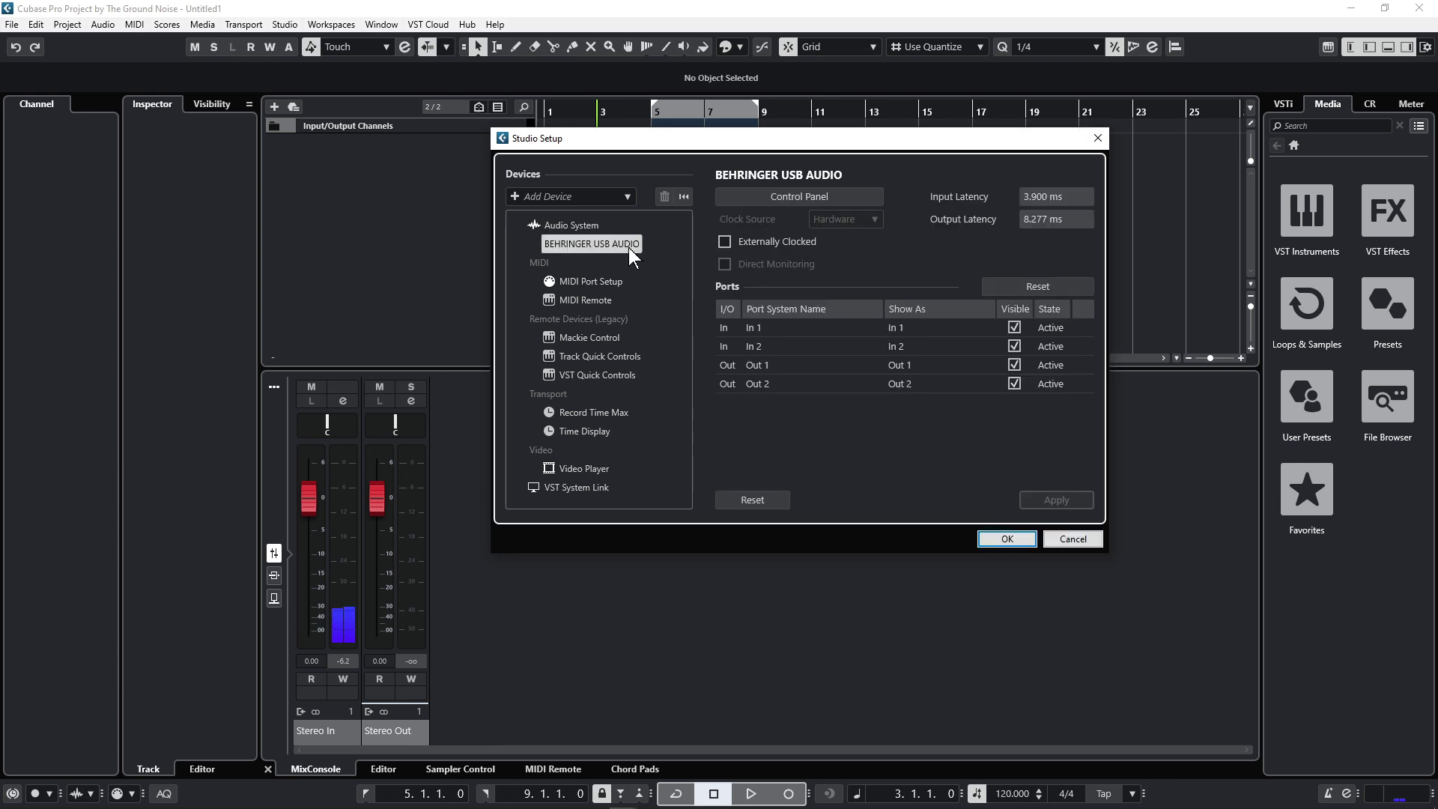
left_click(584, 226)
key("Return")
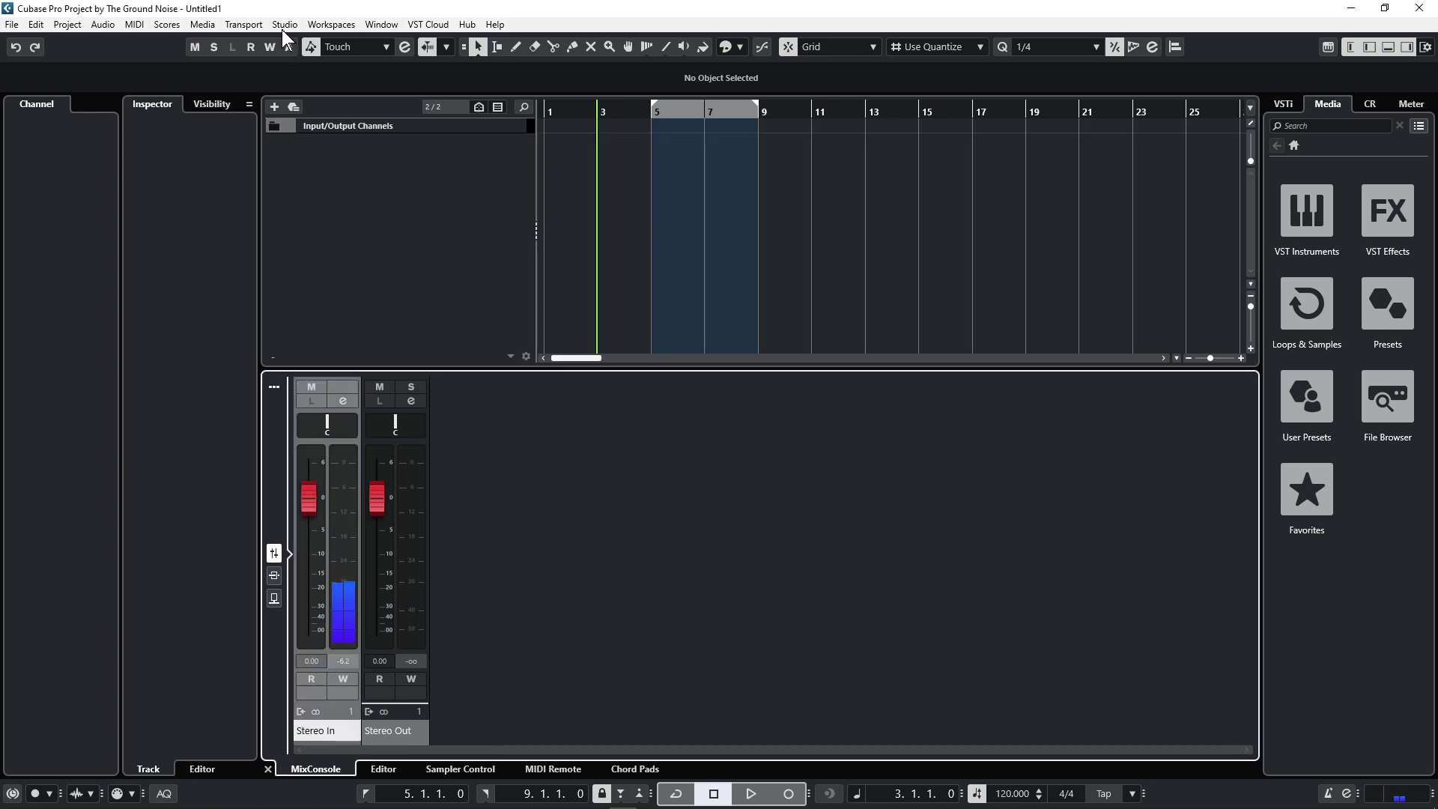
Check Audio Connections and confirm Stereo In uses the BEHRINGER USB AUDIO device.
left_click(283, 24)
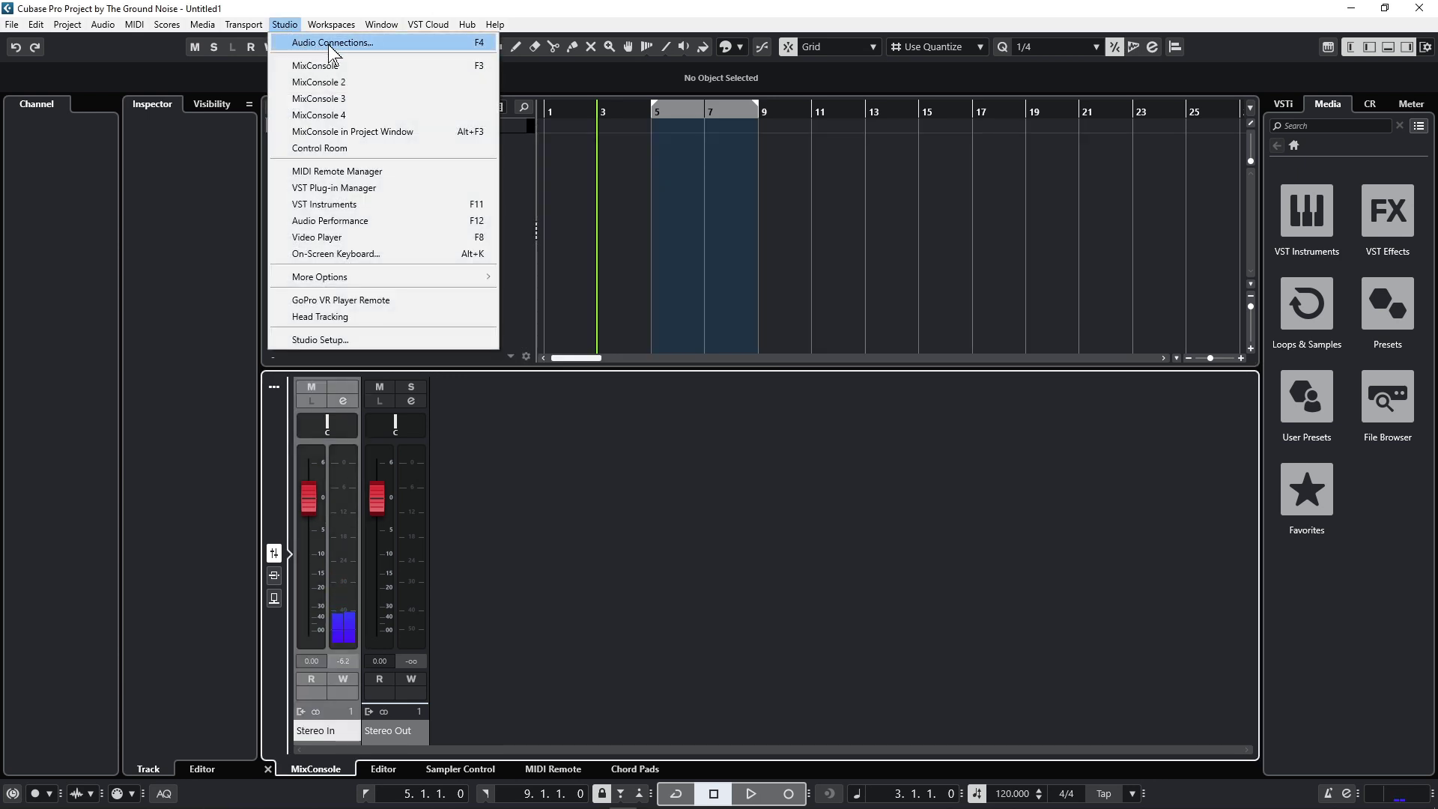
left_click(419, 42)
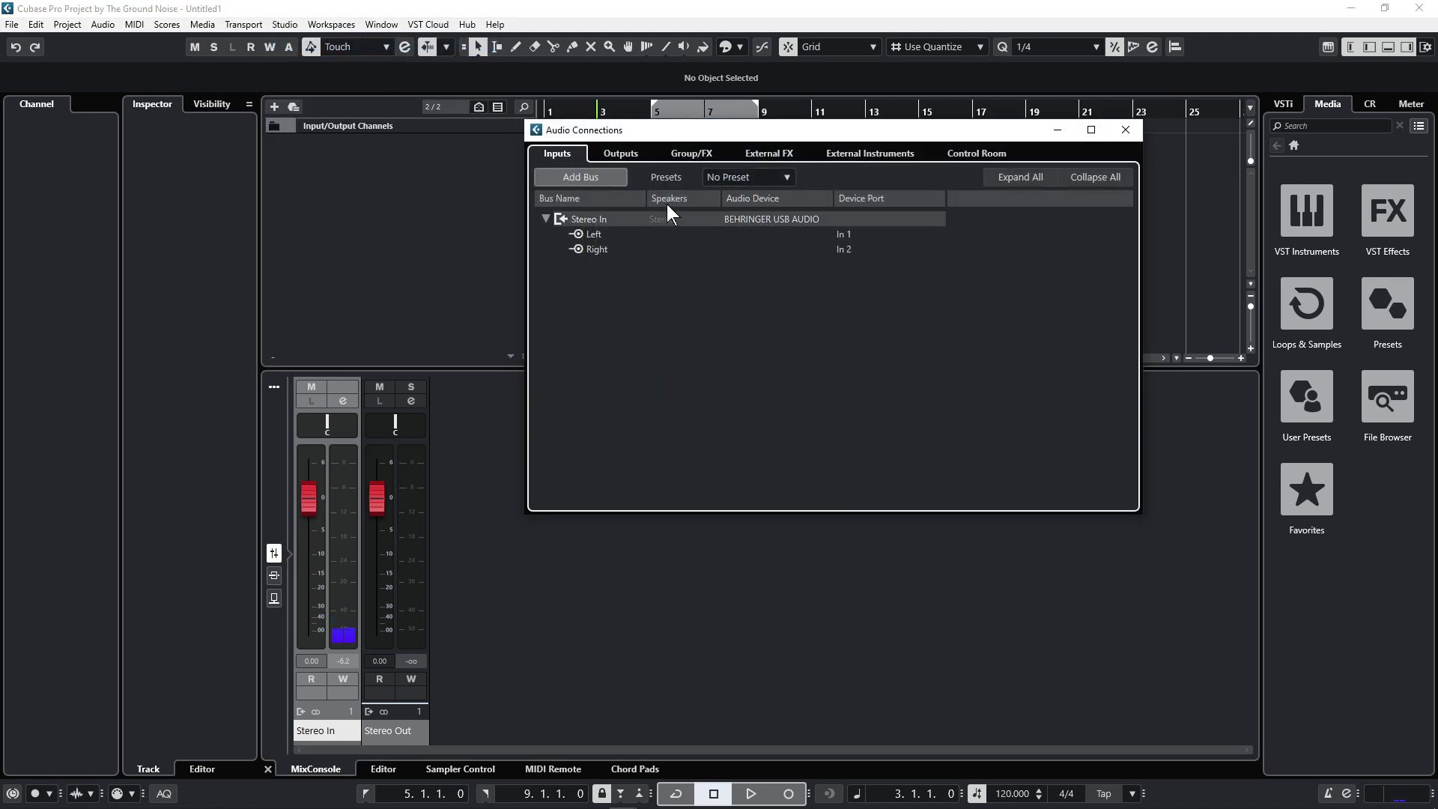
left_click(629, 151)
left_click(565, 155)
left_click(734, 220)
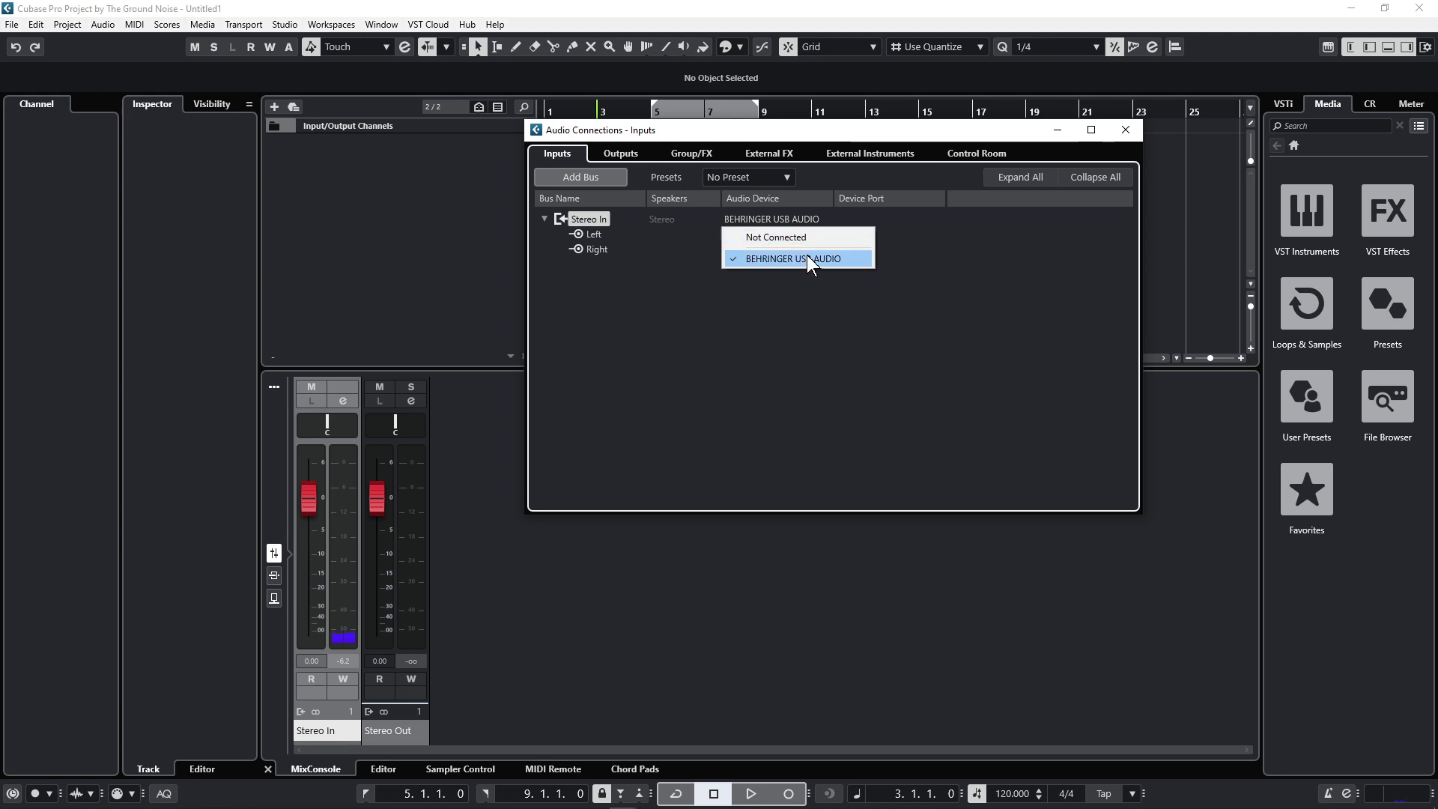
left_click(284, 24)
left_click(285, 24)
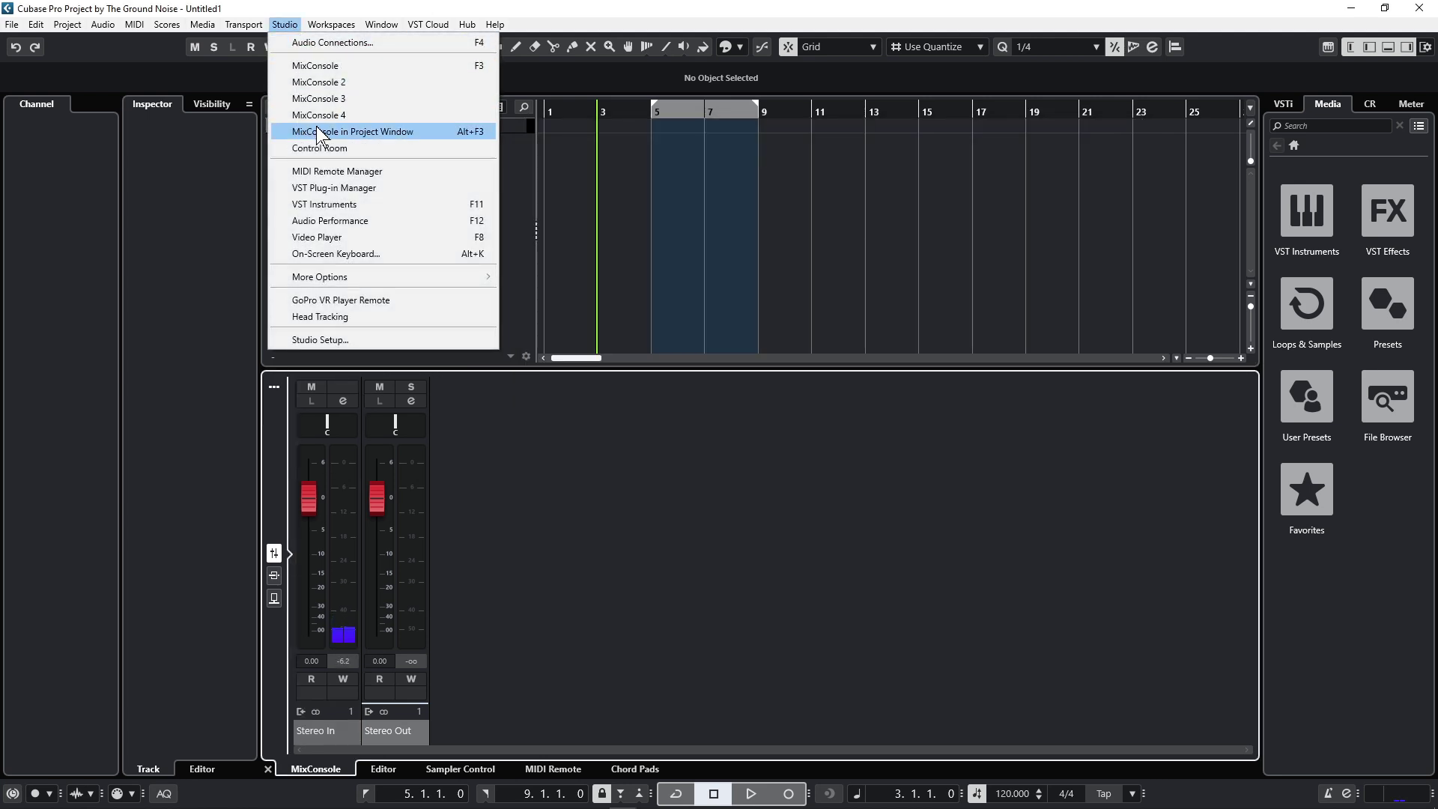
Review the VST Plug-in Manager's Blocklist and VST 2 plug-in folder paths, then close it.
left_click(435, 189)
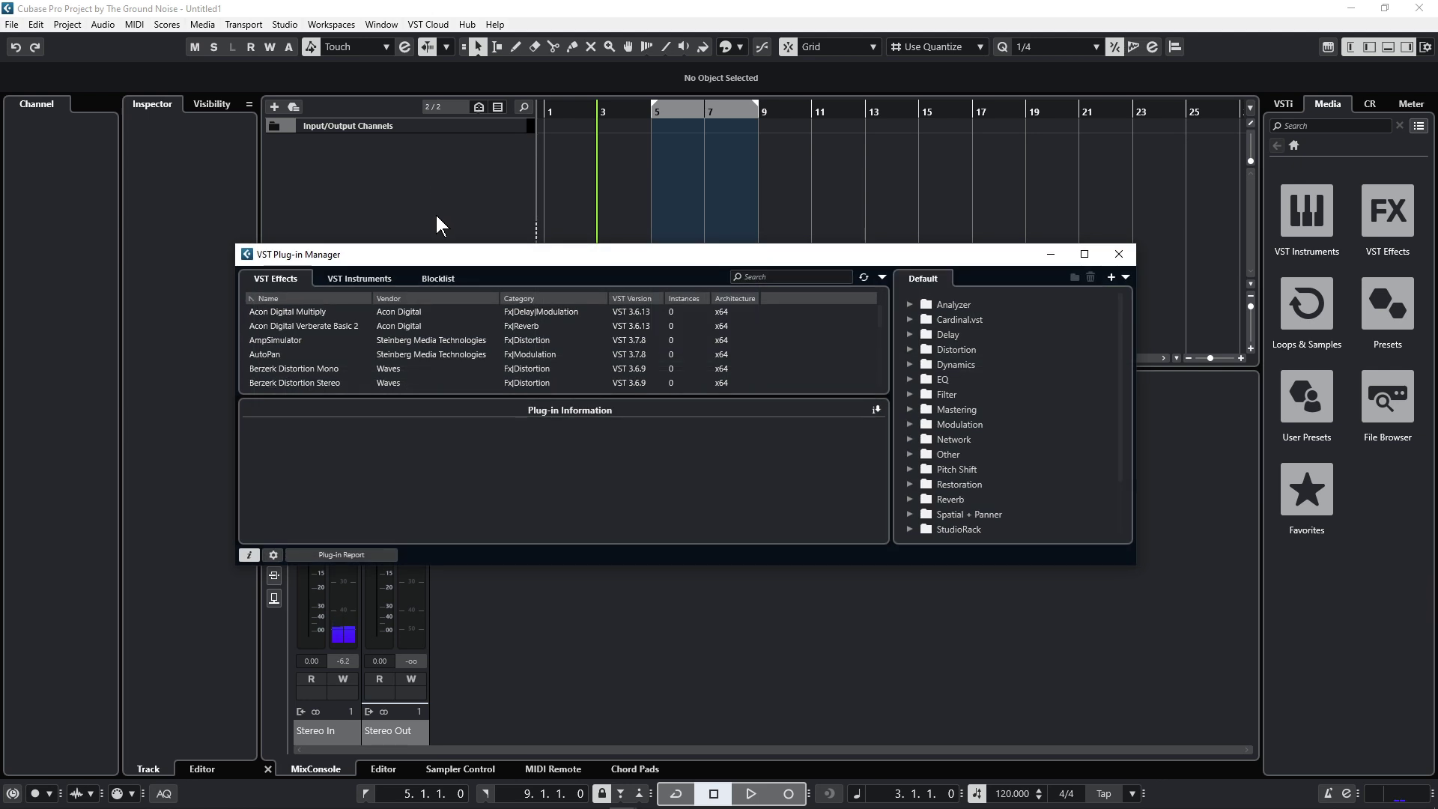
left_click(425, 277)
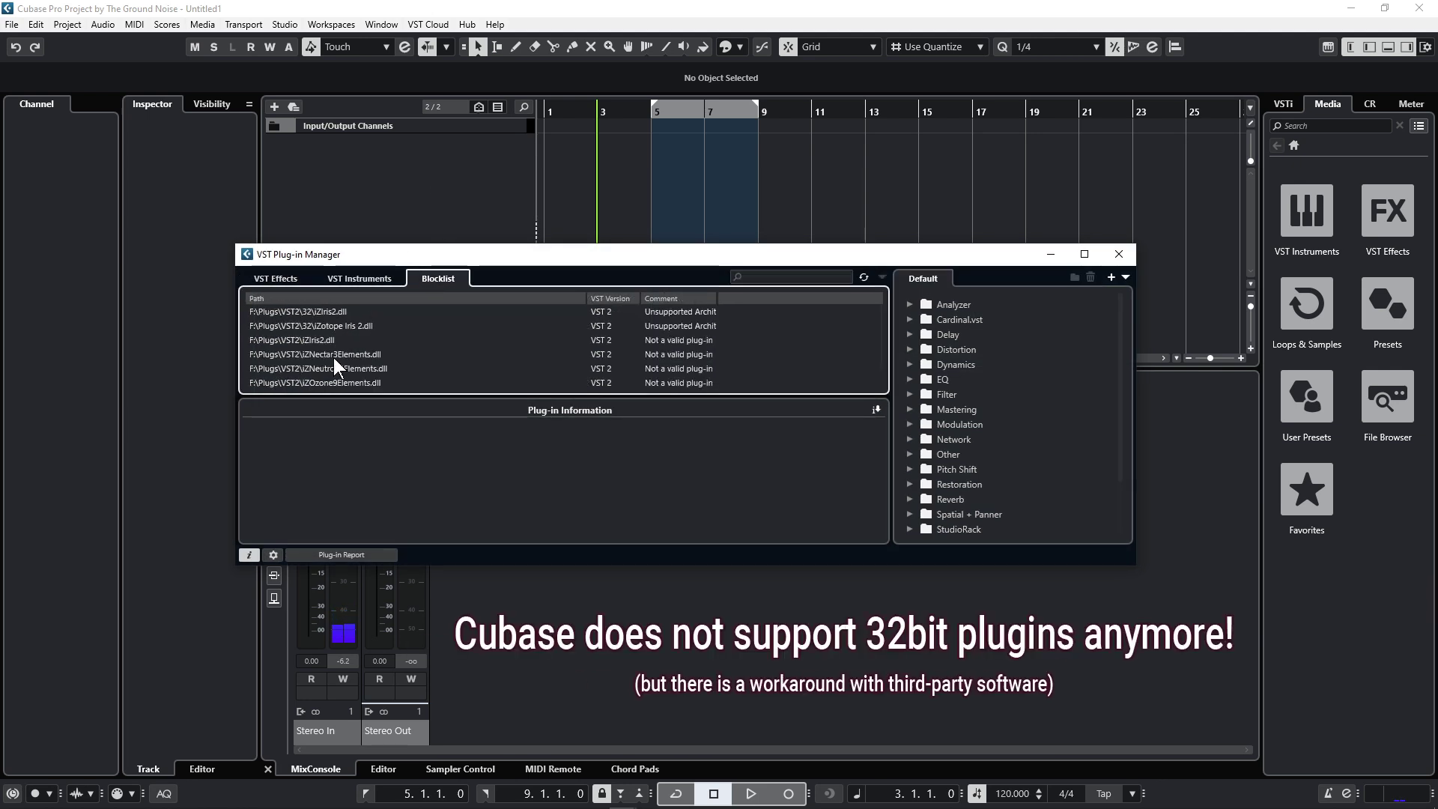
left_click(277, 275)
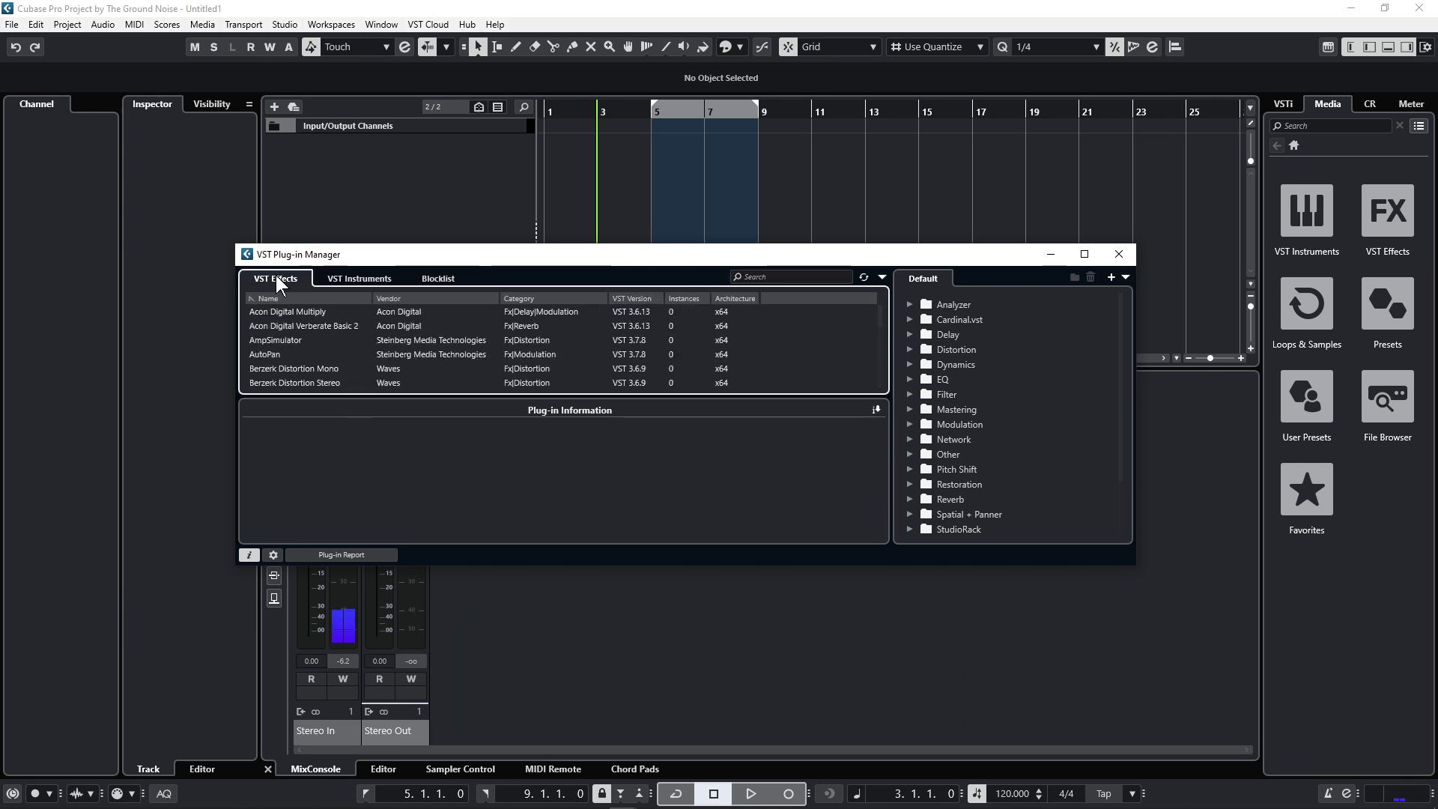
left_click(272, 551)
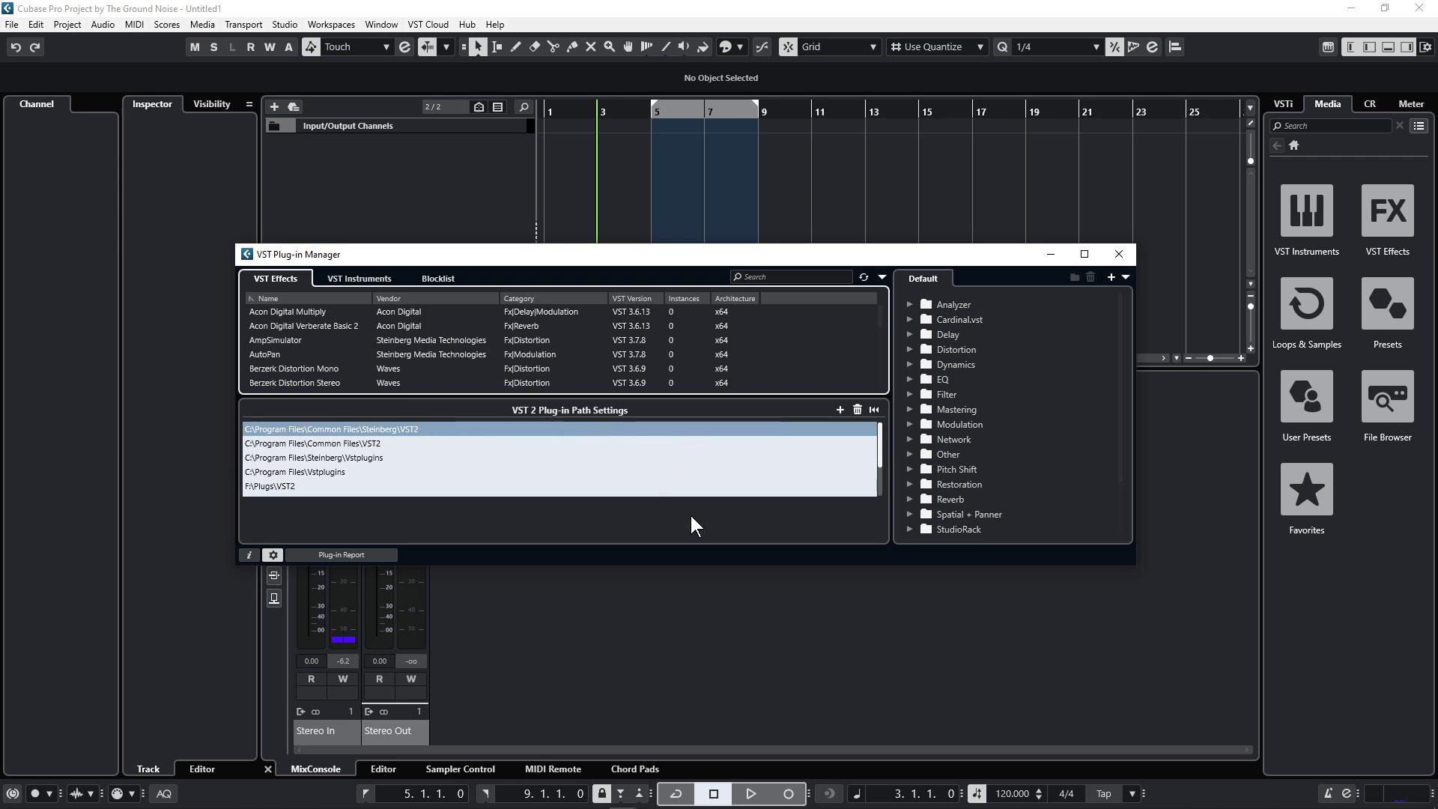
left_click(1123, 259)
Check Project Setup at 44.100 kHz, 16-bit Wave and cancel without changes.
left_click(68, 25)
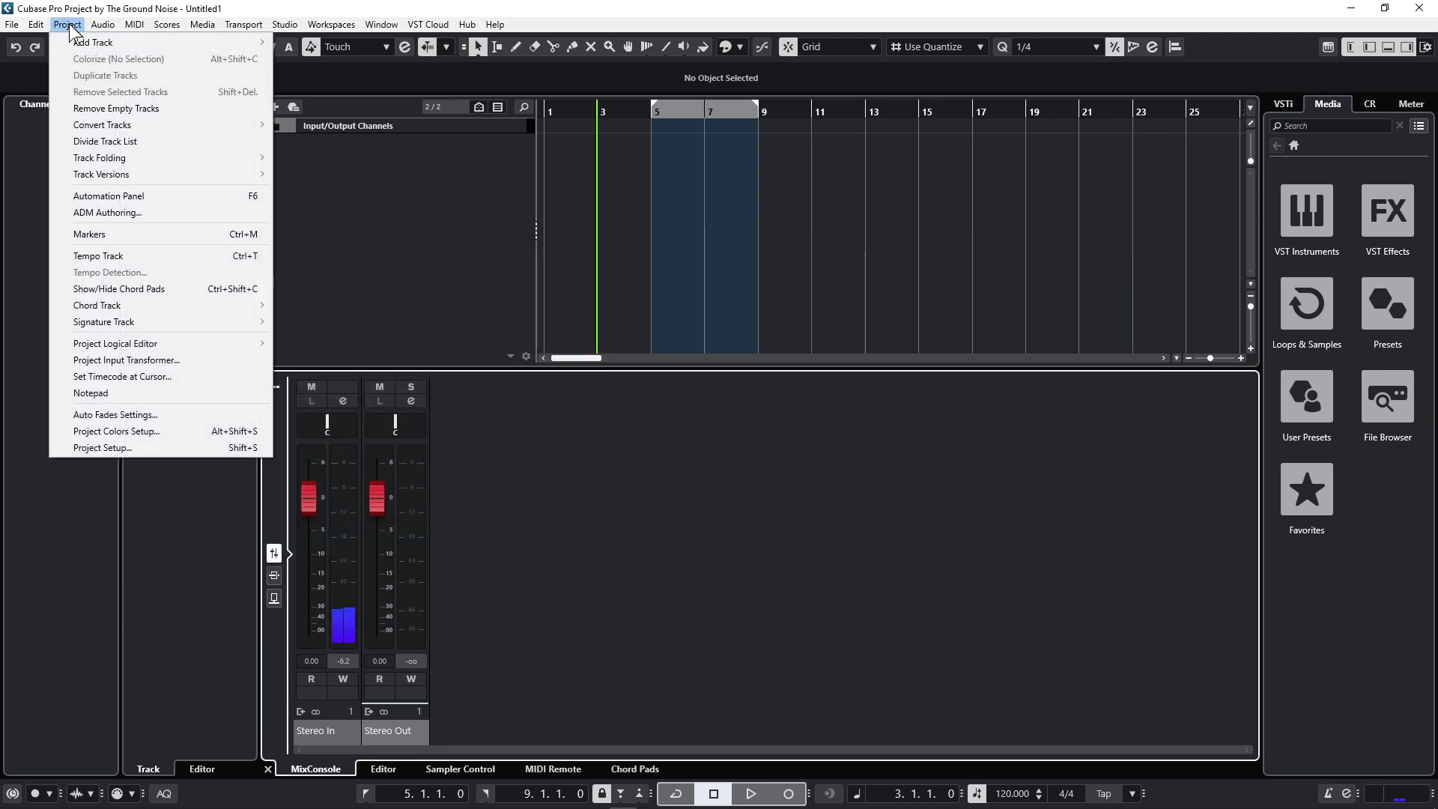
left_click(194, 449)
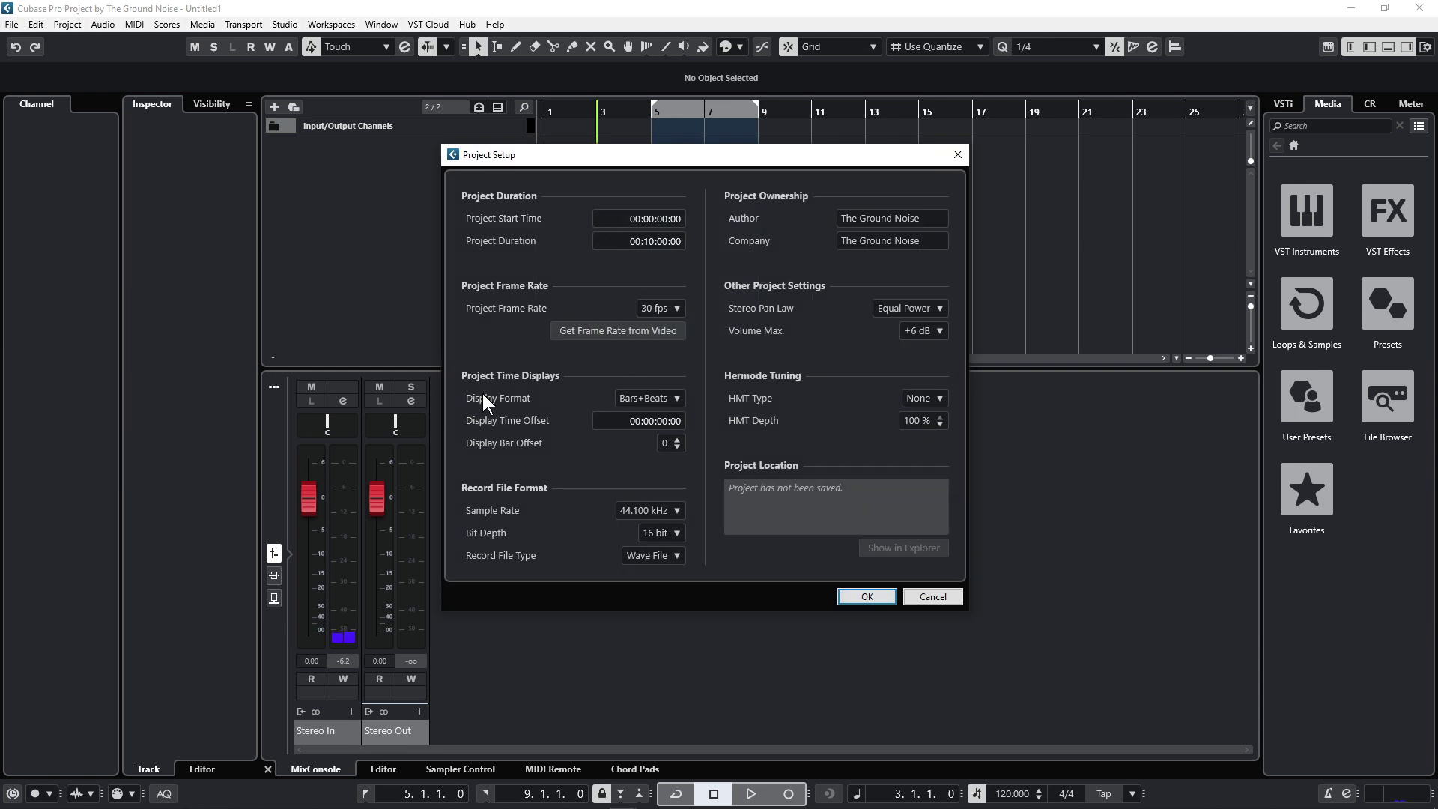
left_click(867, 596)
left_click(36, 25)
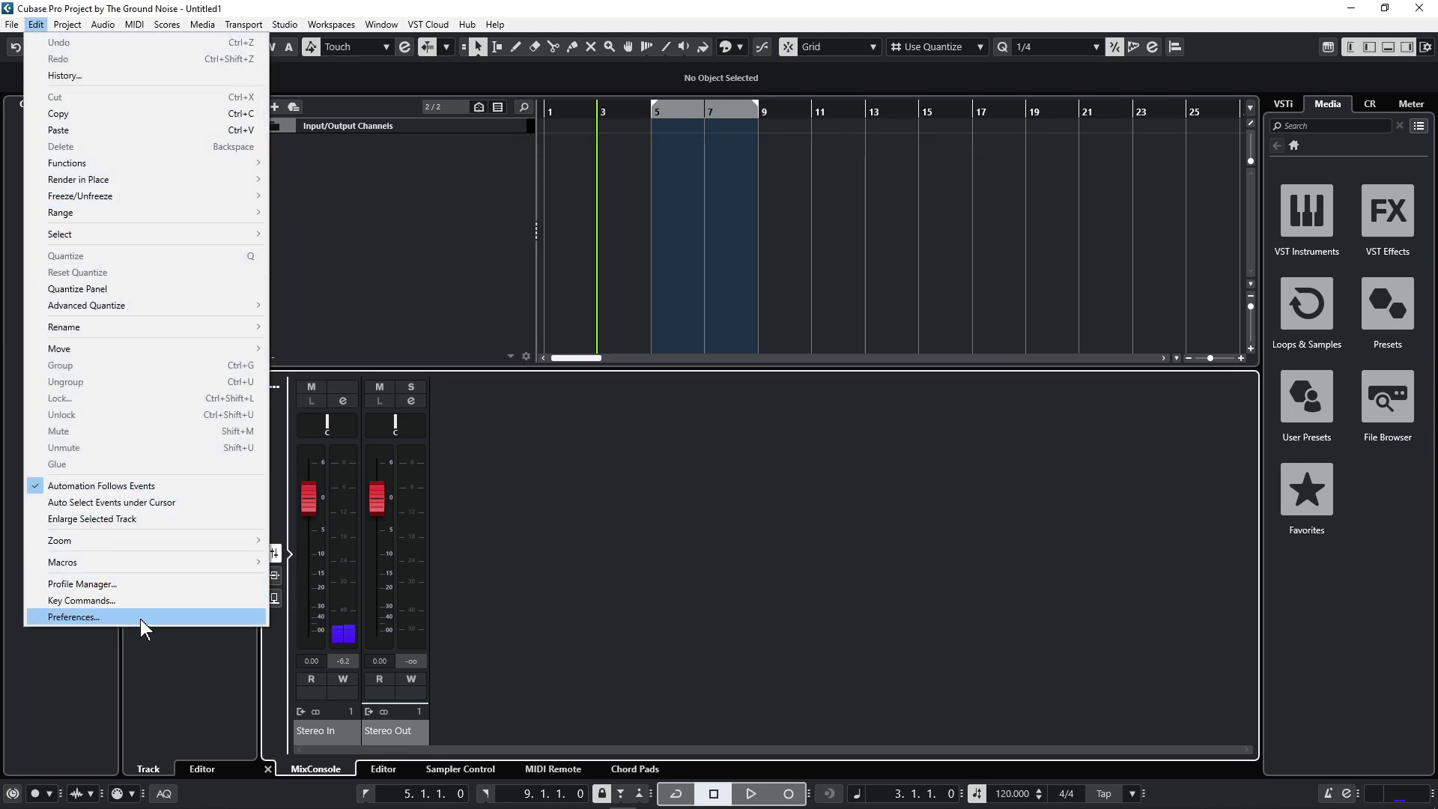
Open Preferences and view the Event Display-Tracks and Scores-Note Layer pages.
left_click(82, 616)
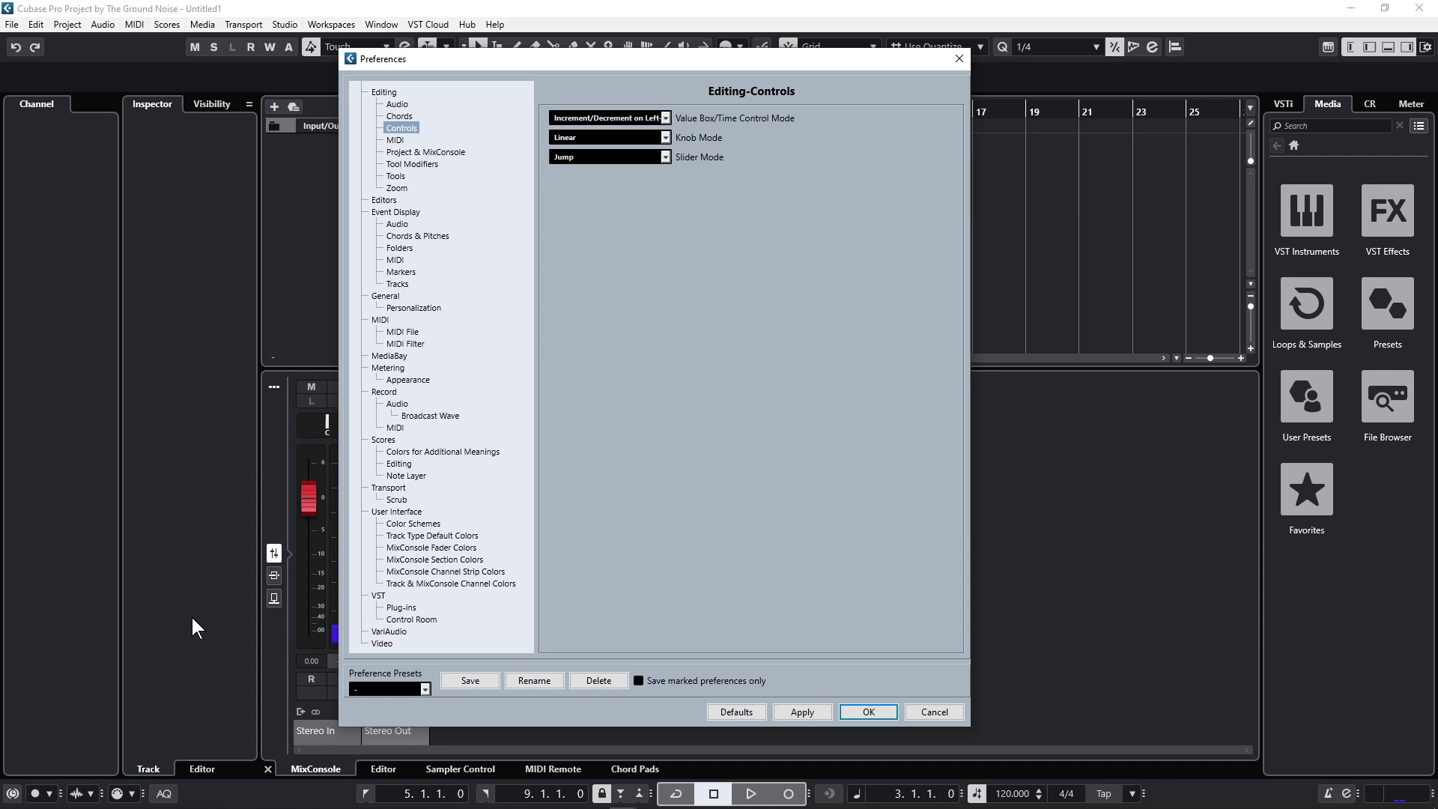
left_click(393, 284)
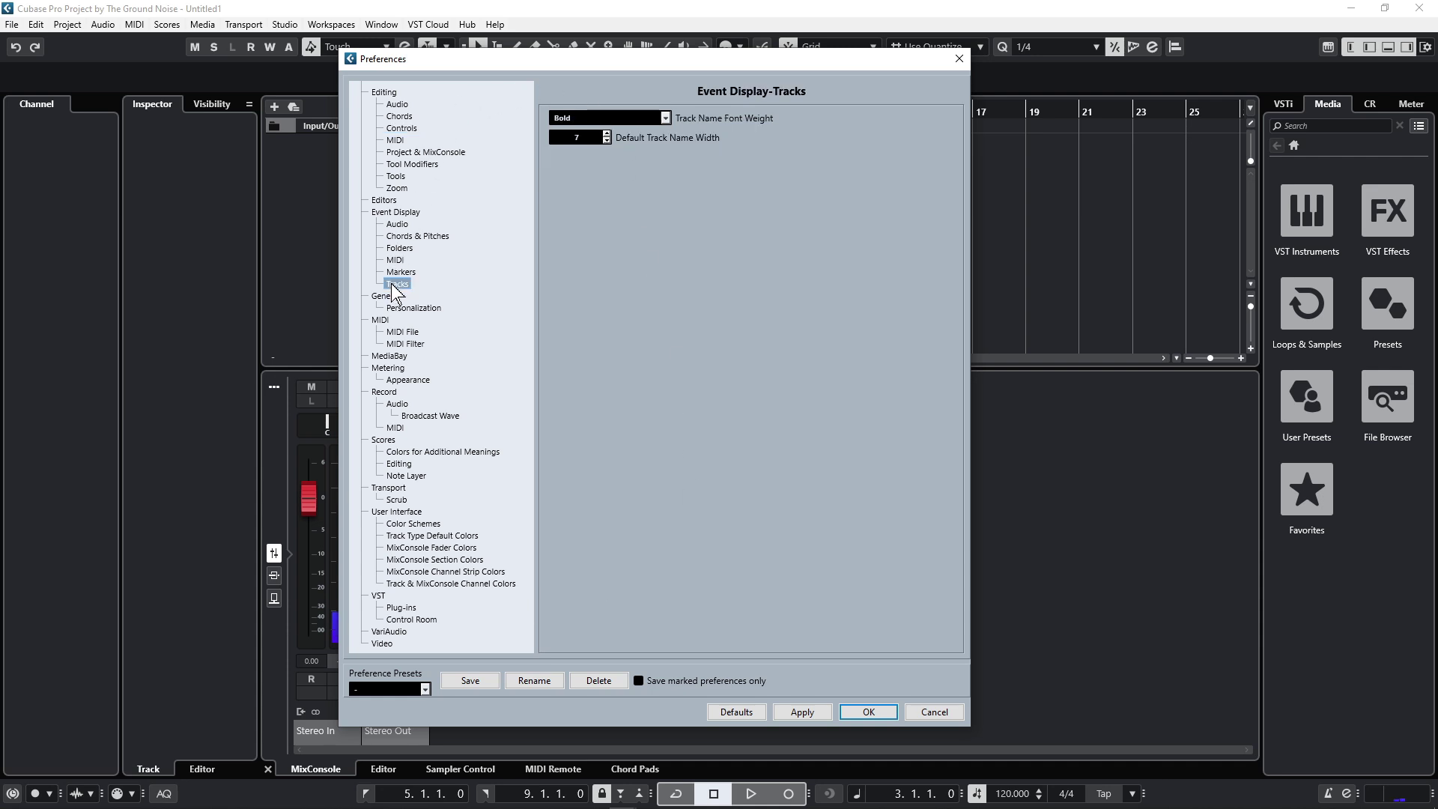
left_click(405, 476)
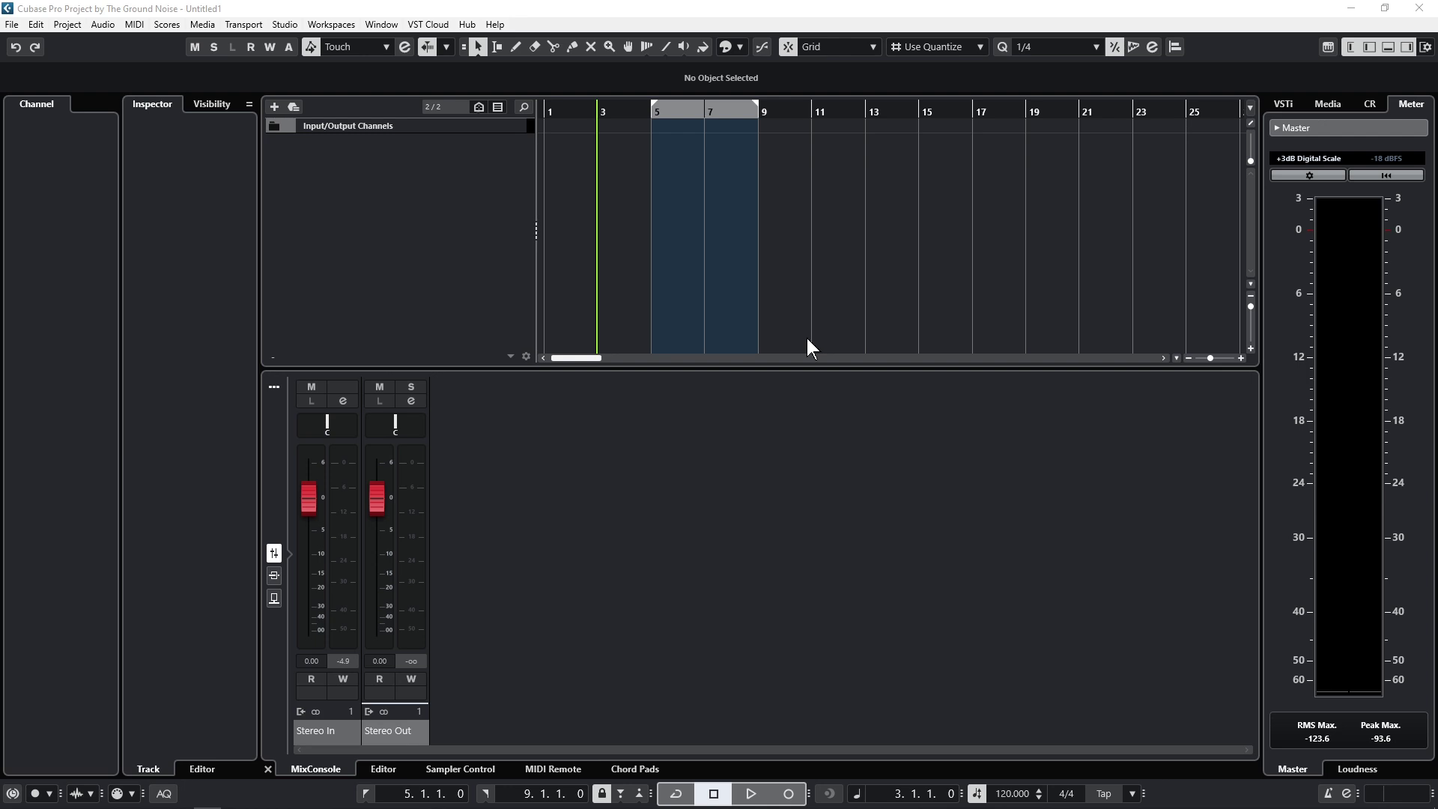
Place the project cursor near bar 19 and select the Glue tool.
left_click(807, 339)
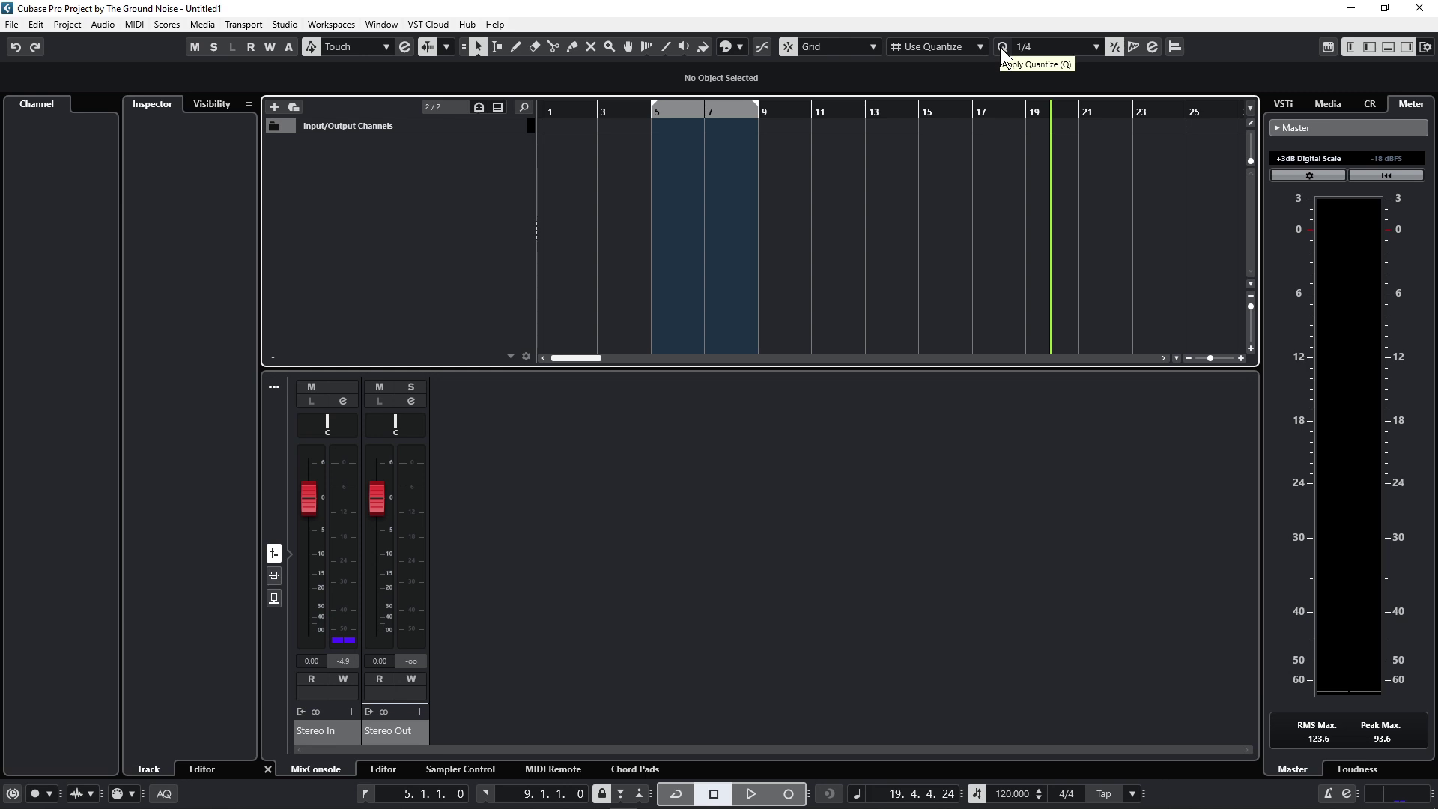
left_click(571, 46)
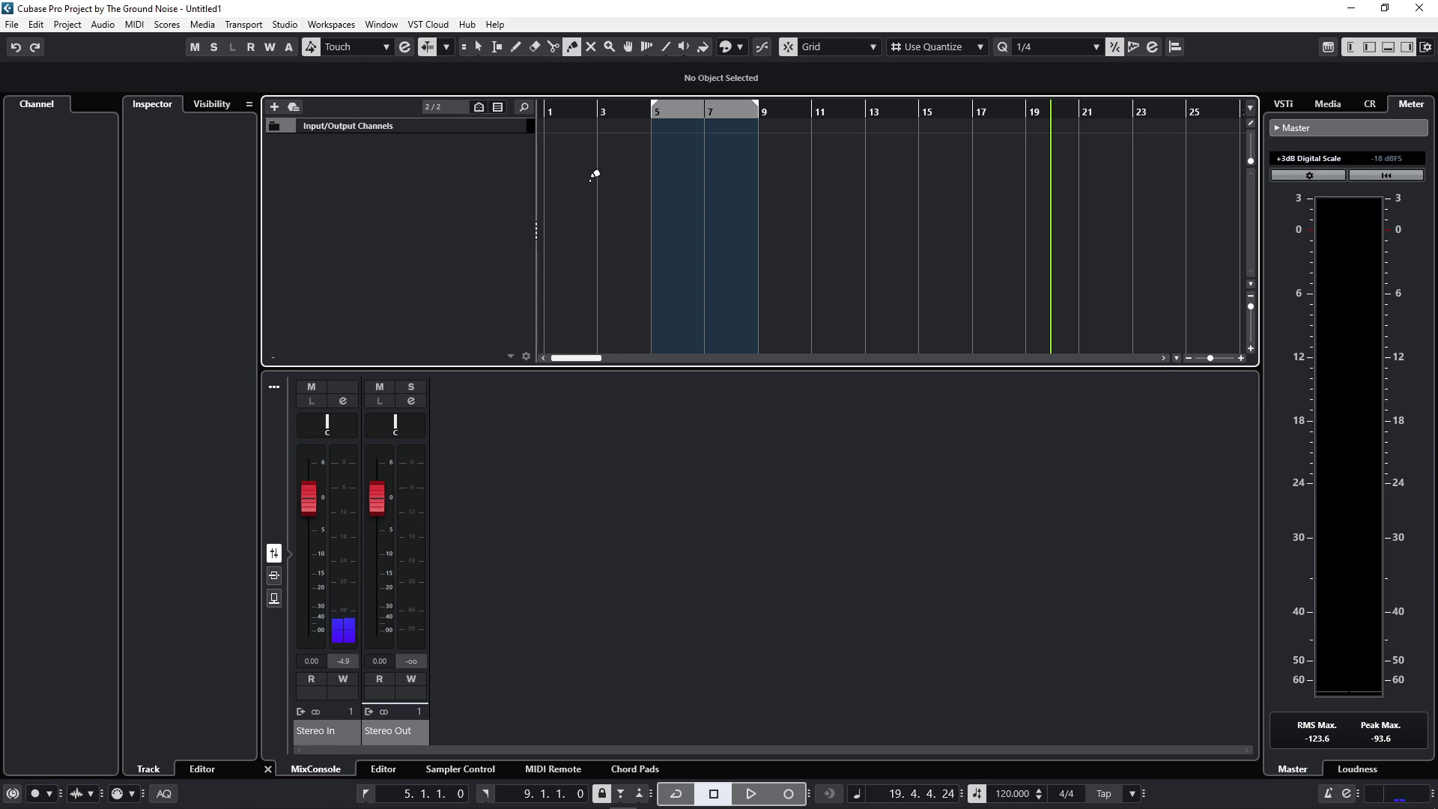
left_click(36, 25)
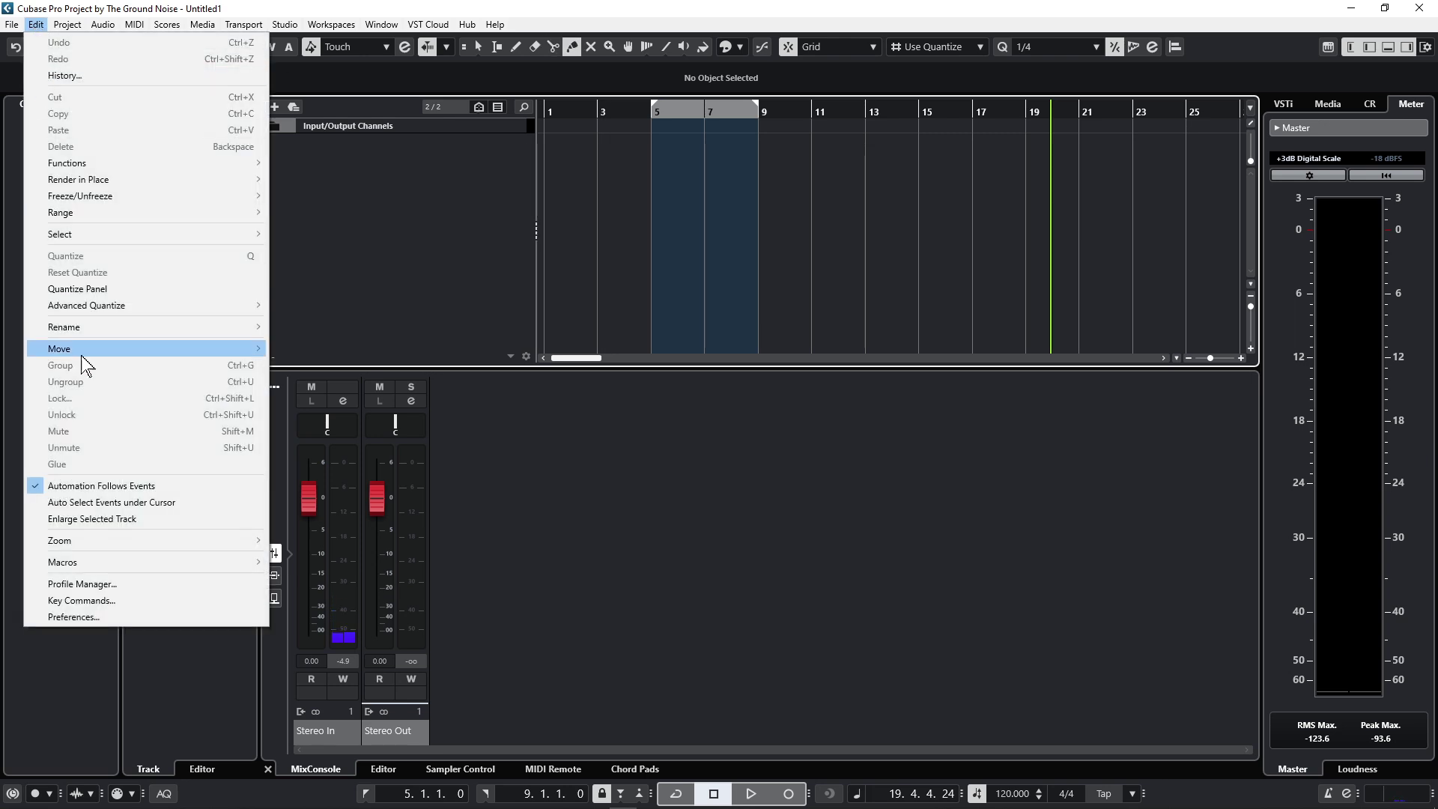
Scroll Key Commands to the Tool category shortcuts, including Glue Tool, then close it.
left_click(133, 601)
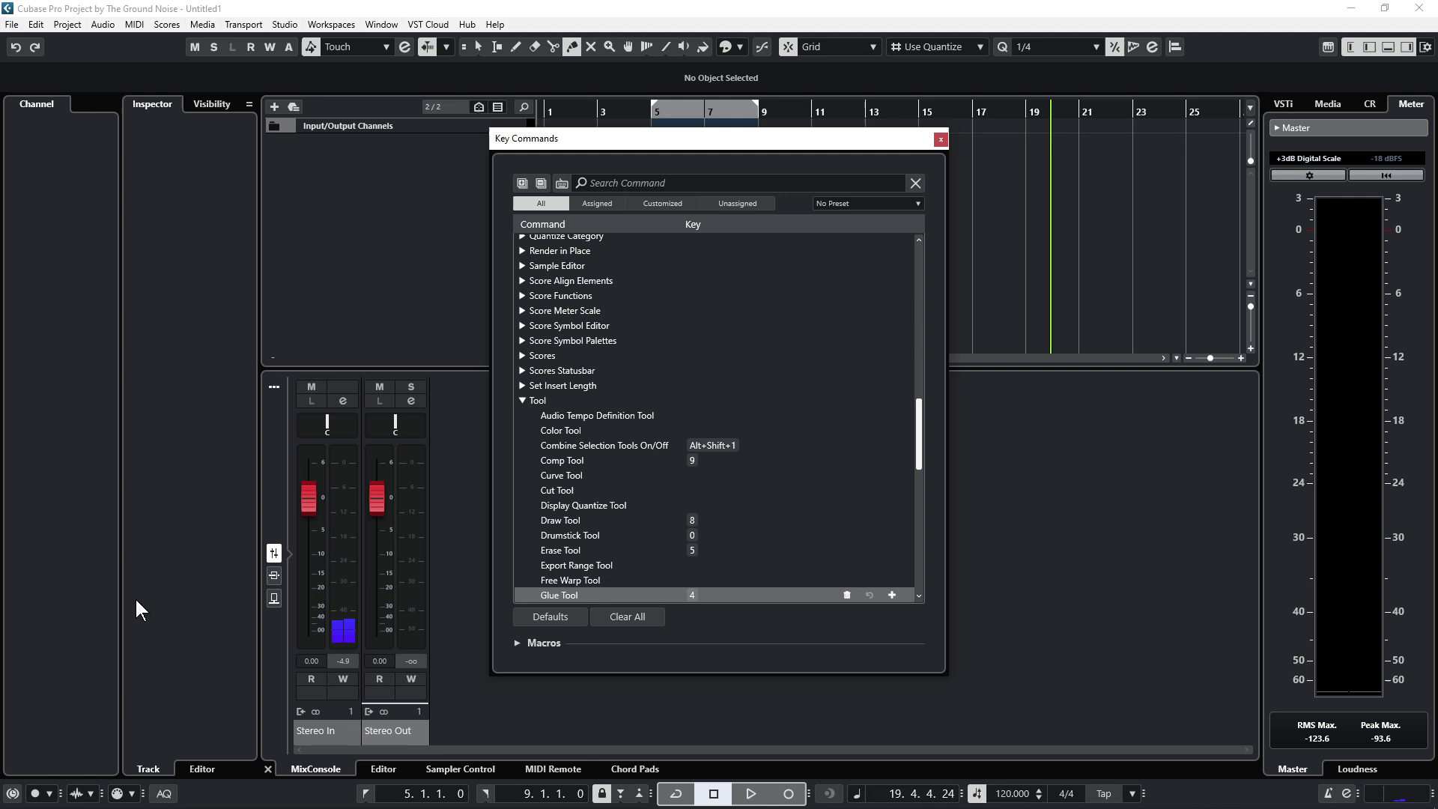
scroll(920, 419, "up", 1)
left_click_drag(919, 411, 918, 519)
key("Escape")
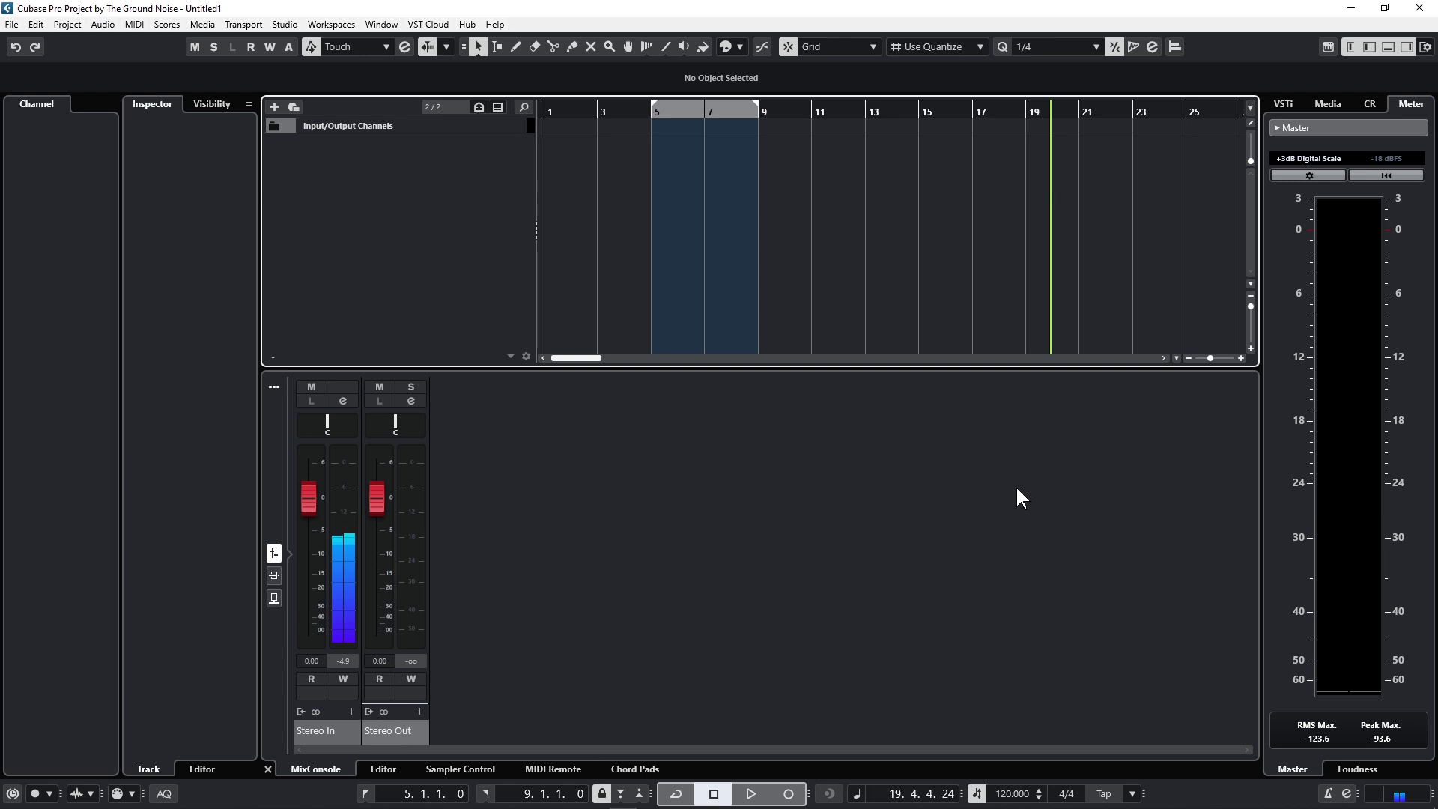
right_click(1213, 46)
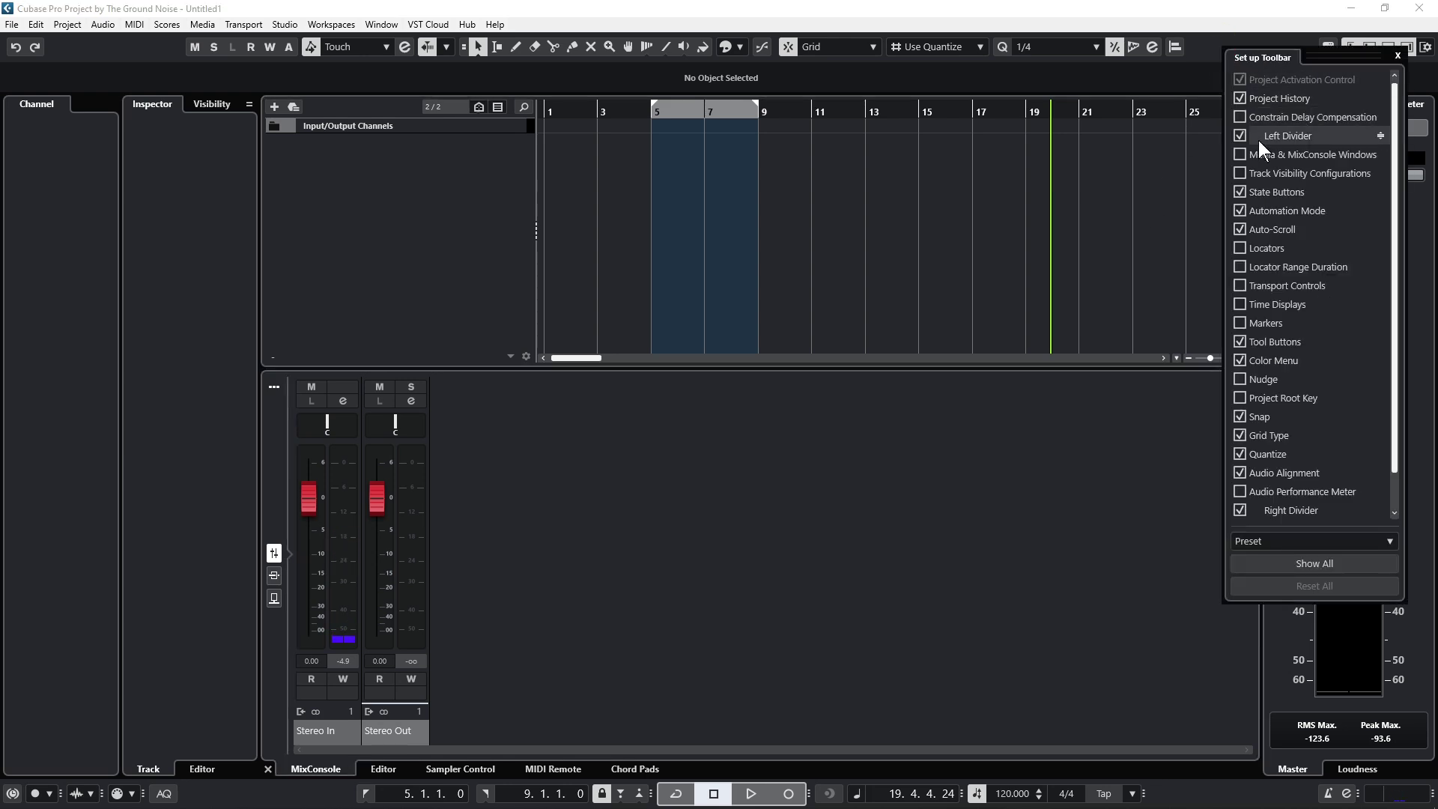
left_click(1238, 94)
left_click(1238, 94)
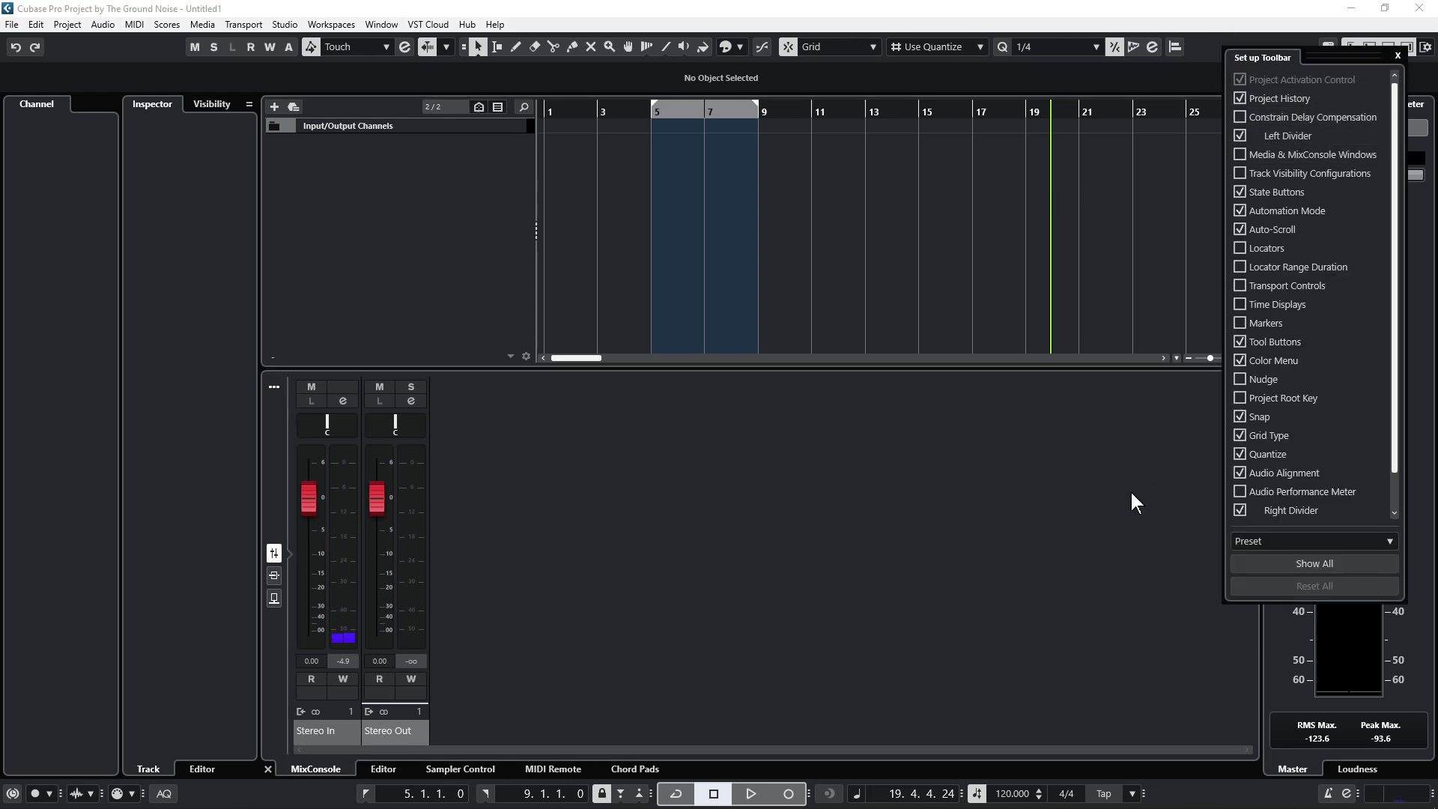
right_click(1191, 786)
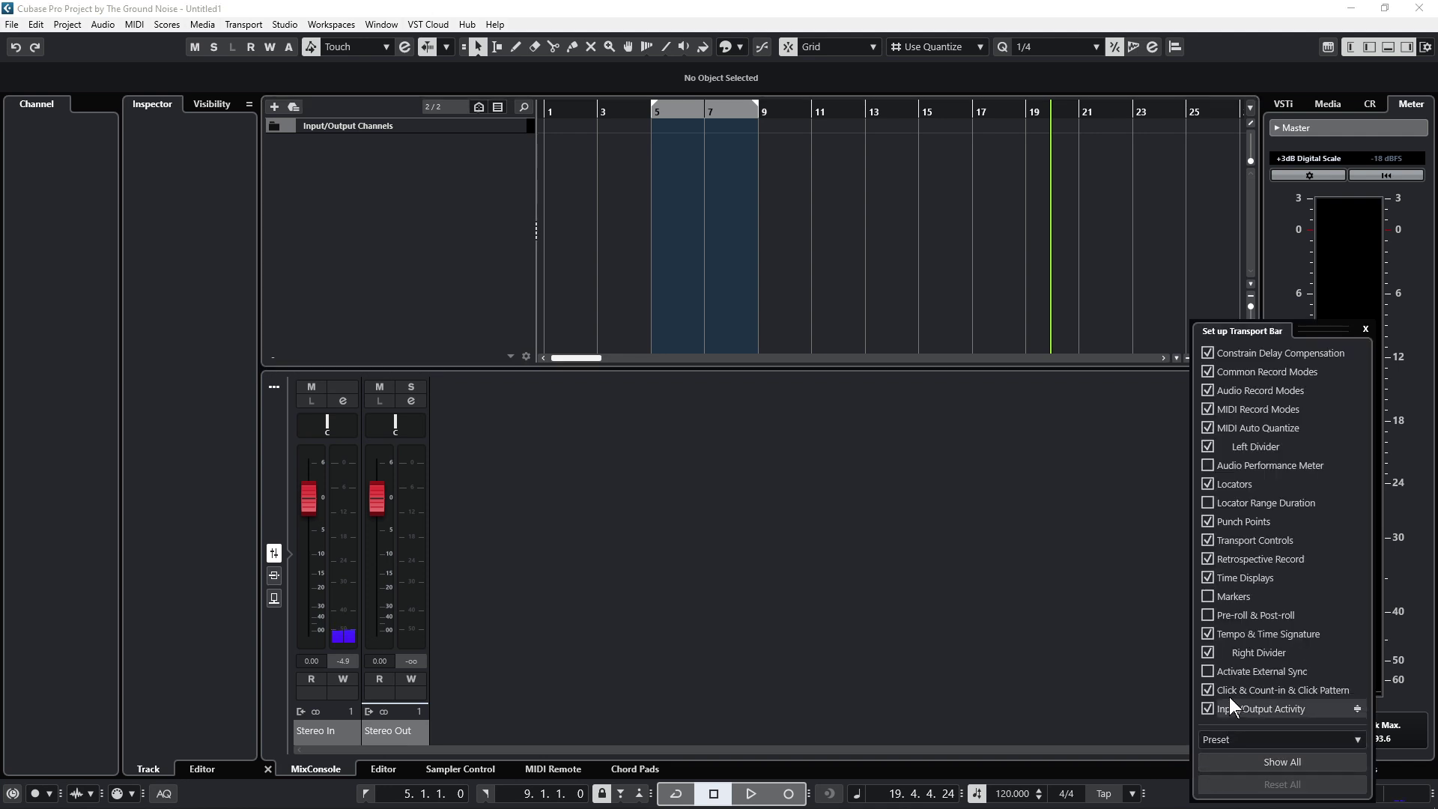
left_click(1206, 502)
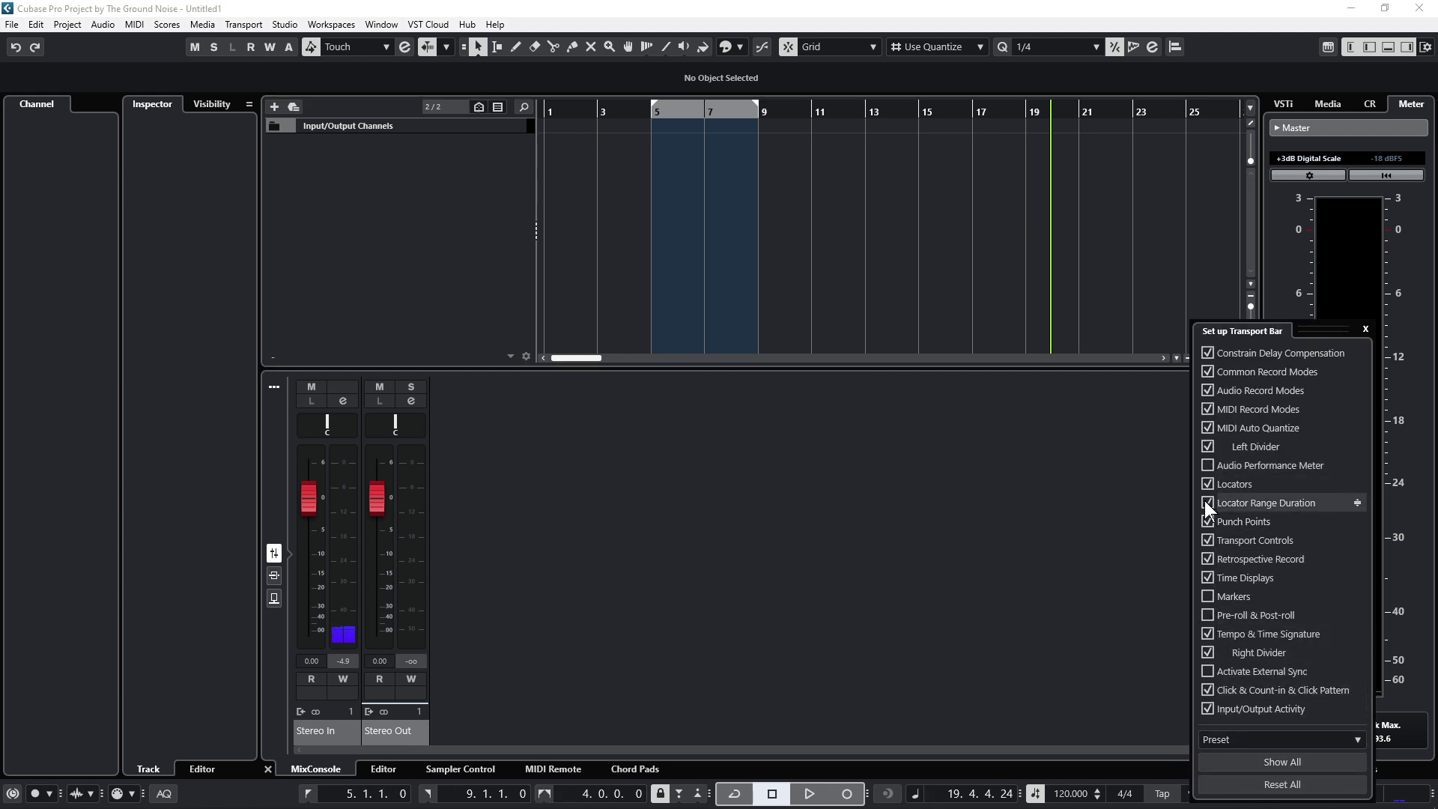
left_click(1206, 501)
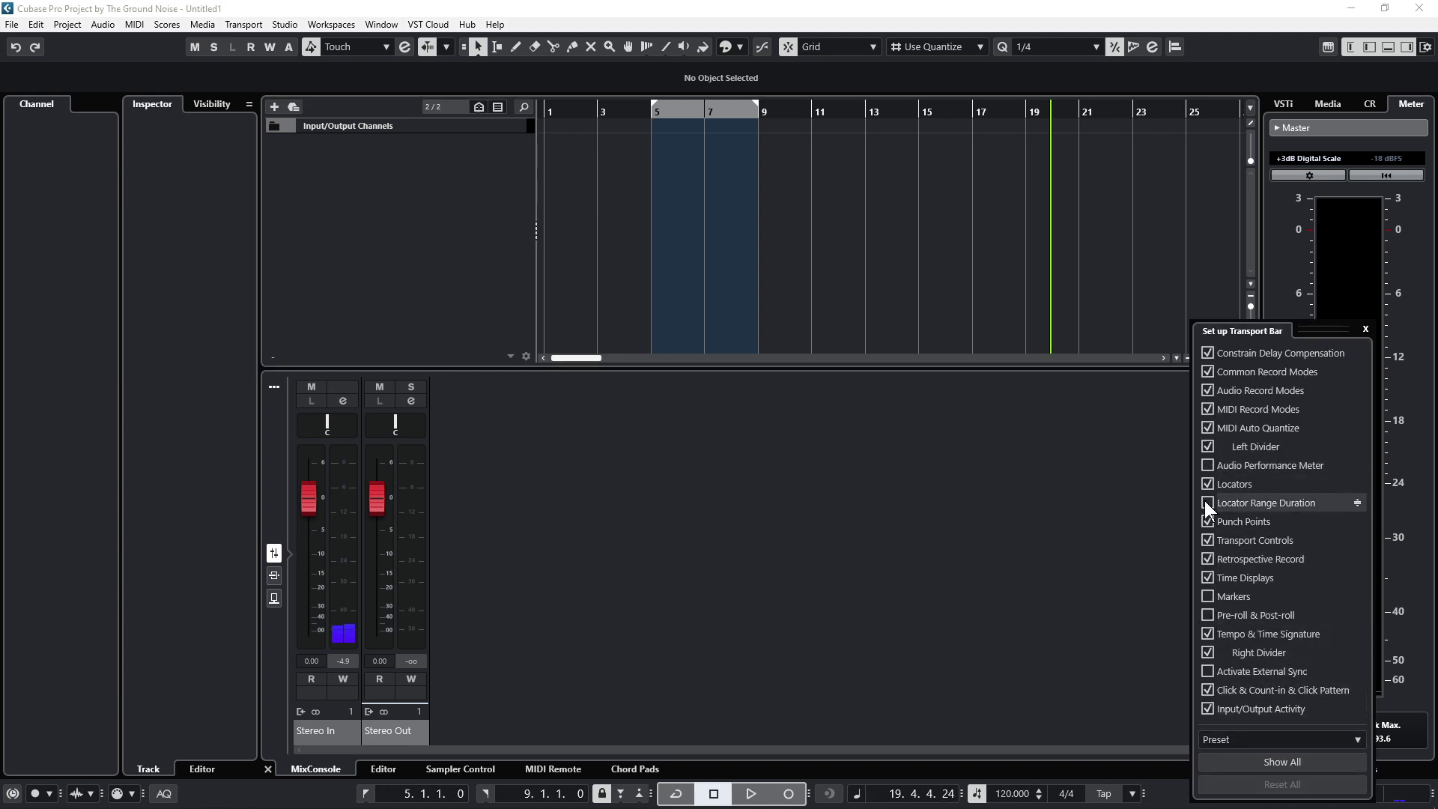
left_click(1113, 532)
key("F2")
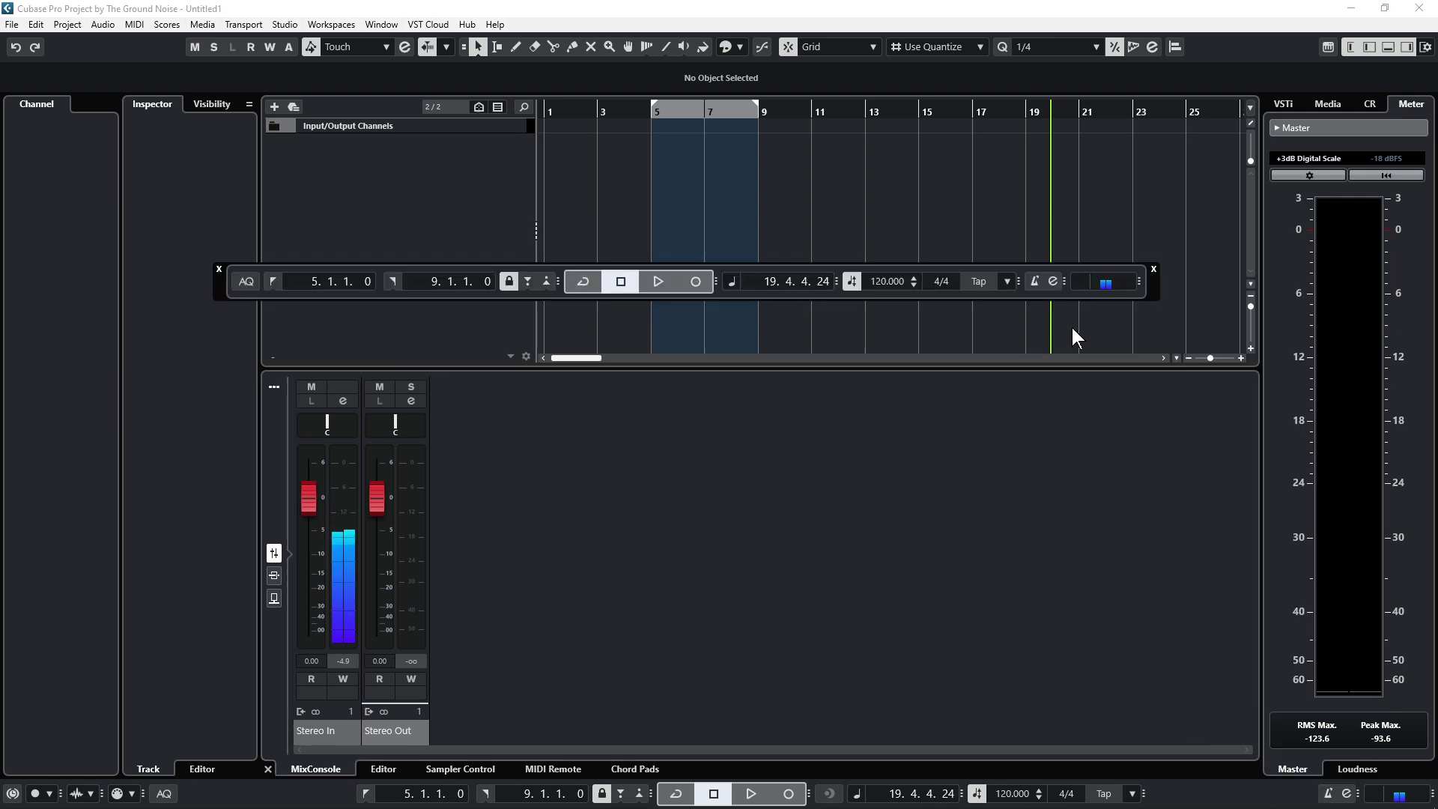
left_click_drag(1151, 292, 1152, 213)
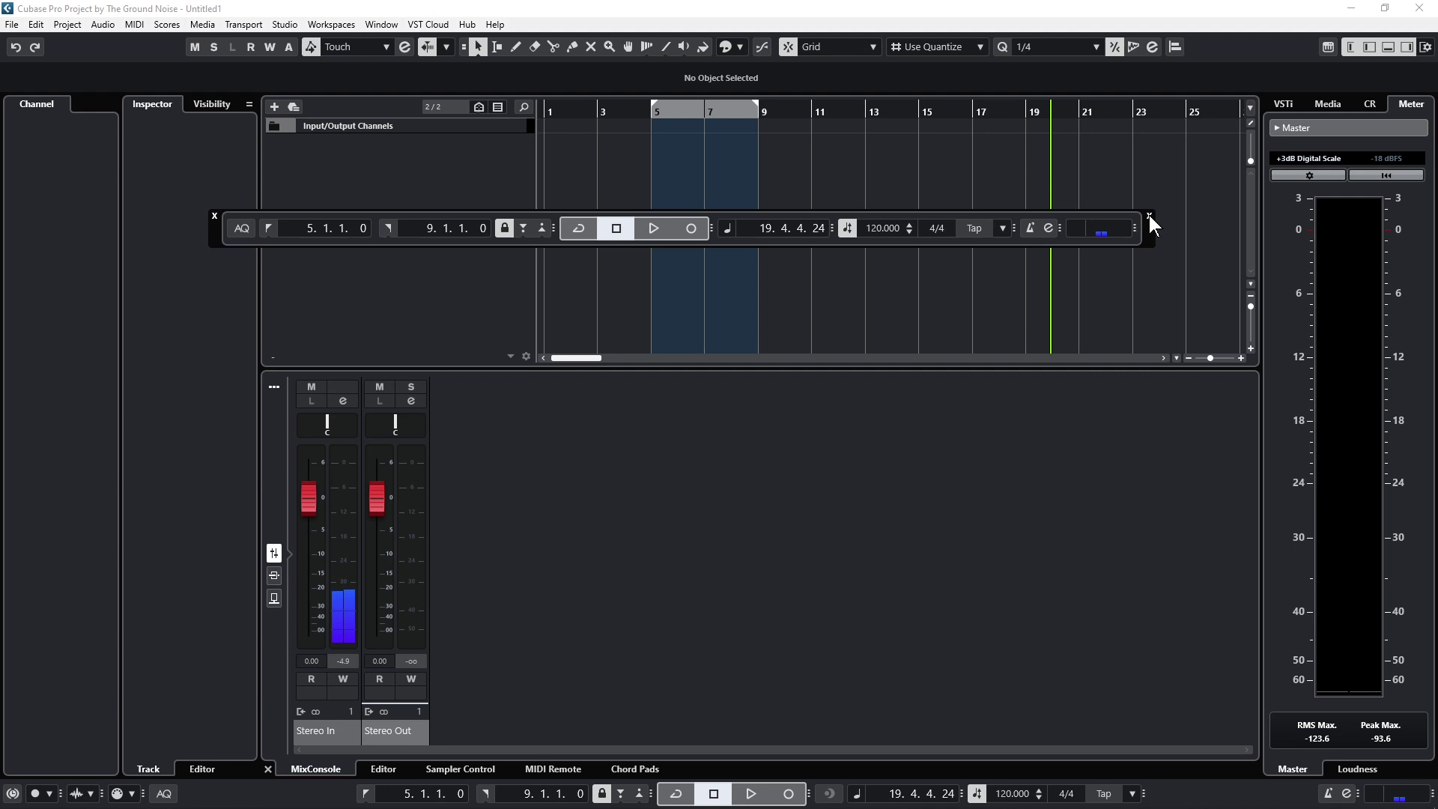
left_click(1149, 215)
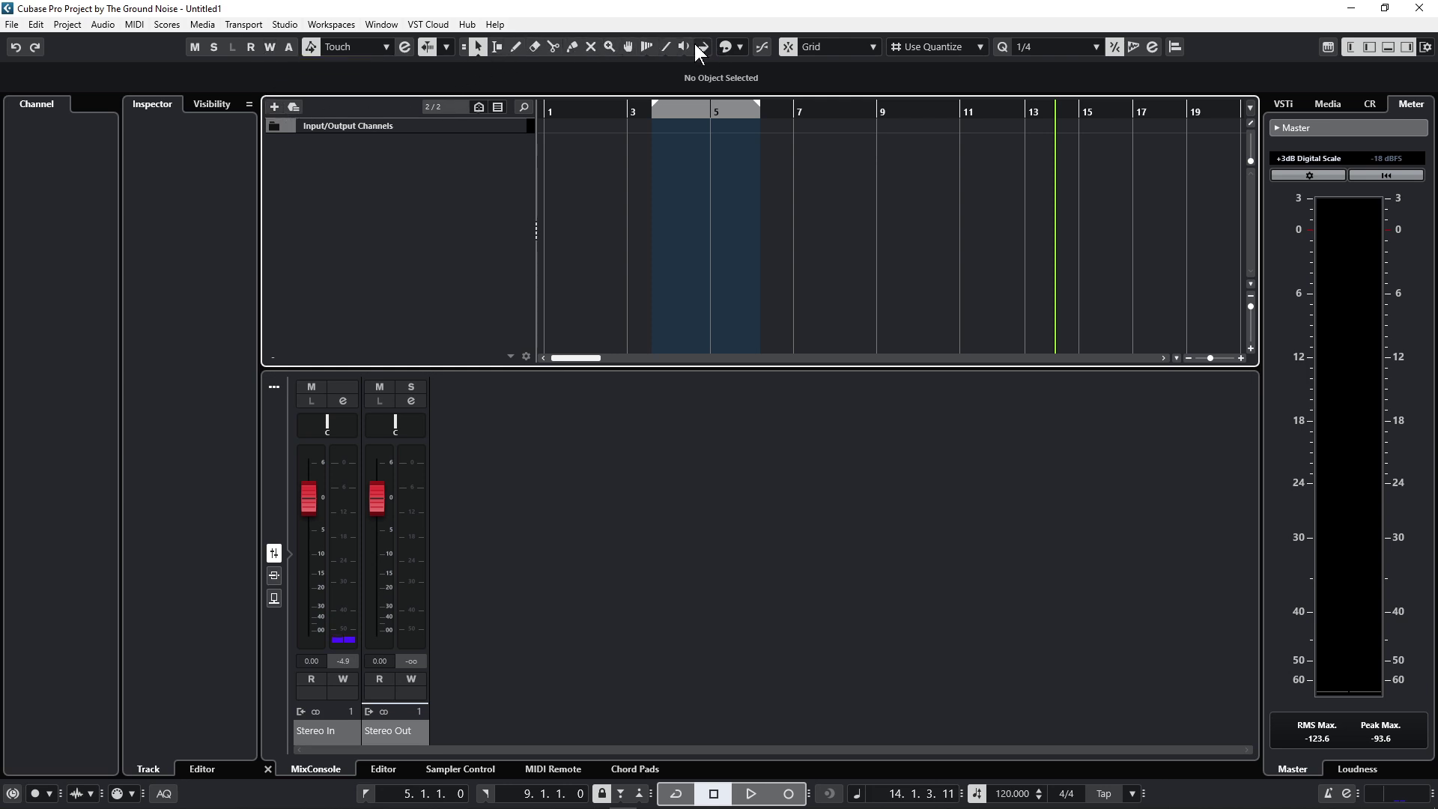
Pick the Object Selection arrow from the right-click toolbox instead of the Glue tool.
right_click(599, 170)
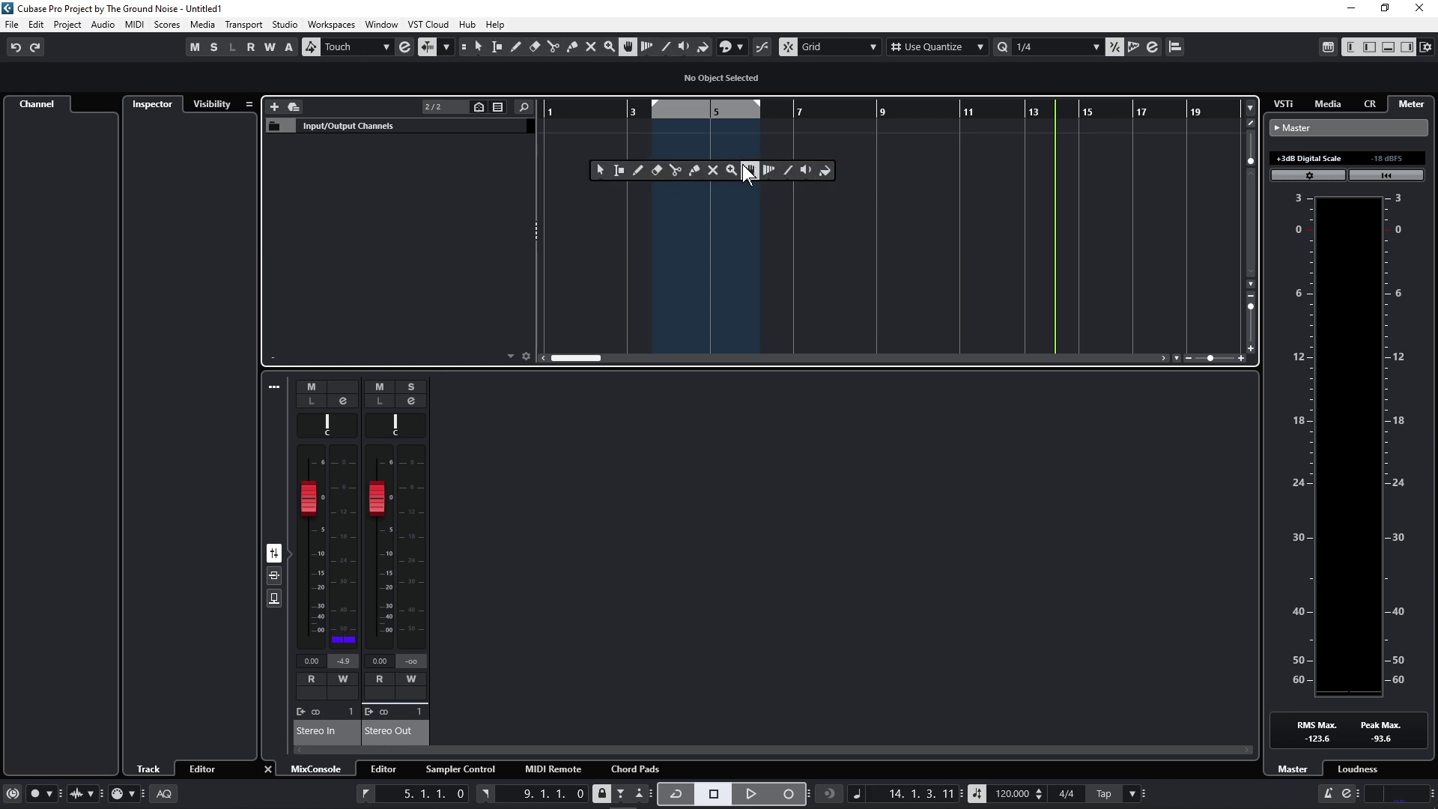
left_click(599, 170)
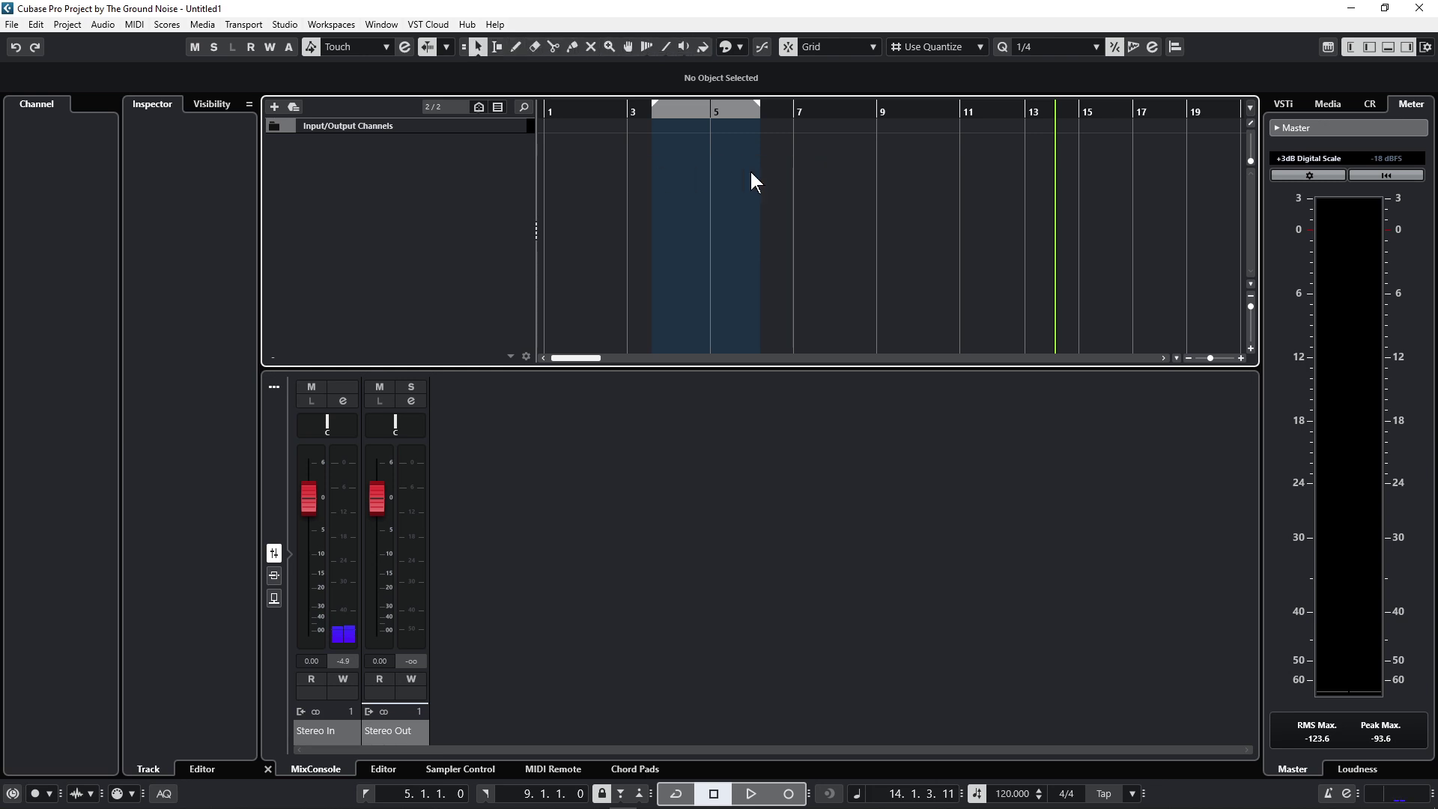